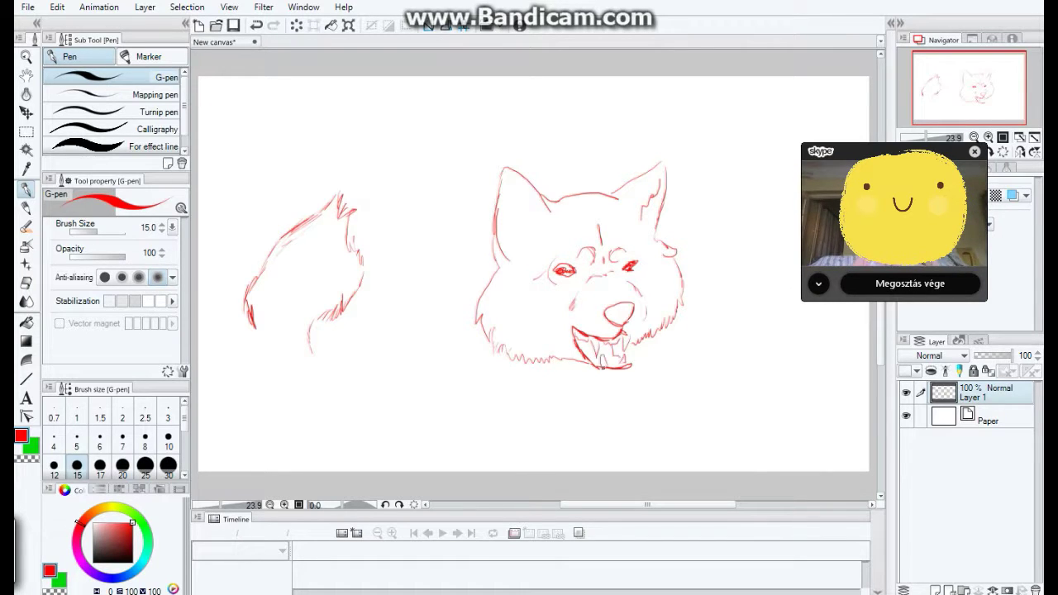
# Step: Sketch the wolf's back, legs and chest in red around the existing head and tail
pyautogui.moveTo(622, 189); pyautogui.dragTo(588, 134)
pyautogui.moveTo(416, 108); pyautogui.dragTo(339, 198)
pyautogui.moveTo(406, 194); pyautogui.dragTo(407, 362)
pyautogui.moveTo(414, 265); pyautogui.dragTo(418, 324)
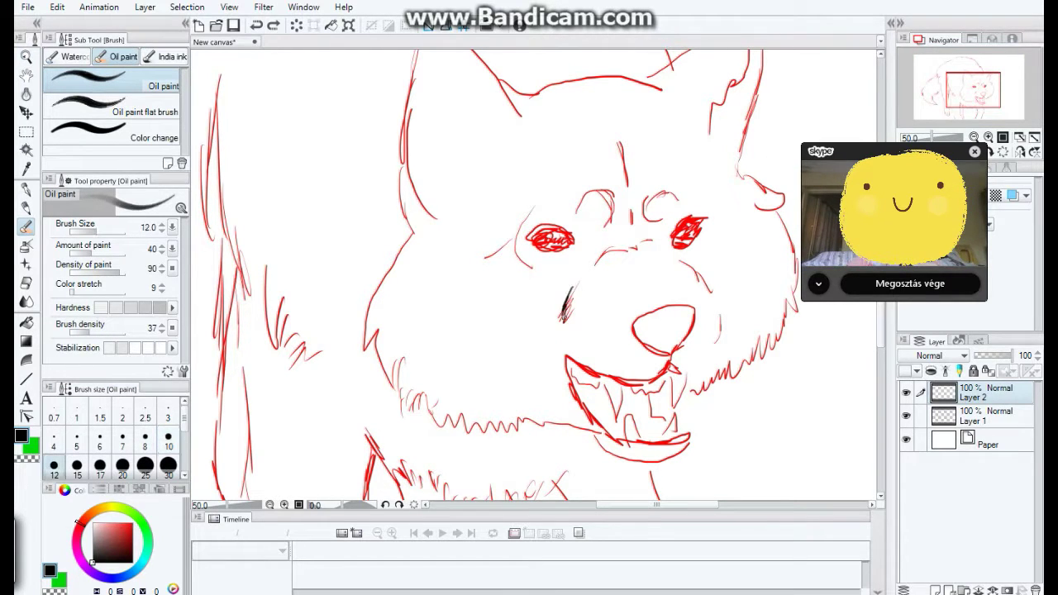
# Step: Ink the near eye's outline, brow arcs and muzzle lines in black on Layer 2 with the Oil paint brush at size 12
pyautogui.moveTo(528, 235); pyautogui.dragTo(571, 233)
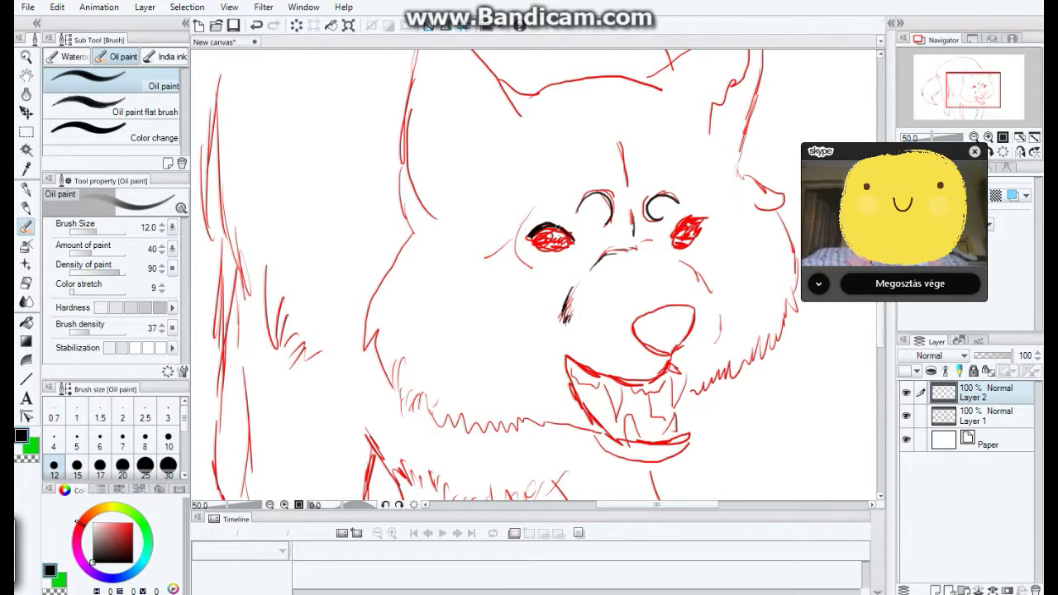
pyautogui.moveTo(671, 372)
pyautogui.mouseDown()
pyautogui.moveTo(703, 375)
pyautogui.moveTo(664, 379)
pyautogui.mouseUp()
# Step: Copy the inked eye outline, paste it, and mirror it over the other eye with a rotation of -11 degrees
pyautogui.press('m')
pyautogui.moveTo(504, 240)
pyautogui.mouseDown()
pyautogui.moveTo(566, 286)
pyautogui.moveTo(678, 253)
pyautogui.moveTo(727, 265)
pyautogui.mouseUp()
pyautogui.click(57, 6)
pyautogui.click(71, 80)
pyautogui.hotkey('ctrl', 'v')
pyautogui.press('k')
pyautogui.hotkey('ctrl', 't')
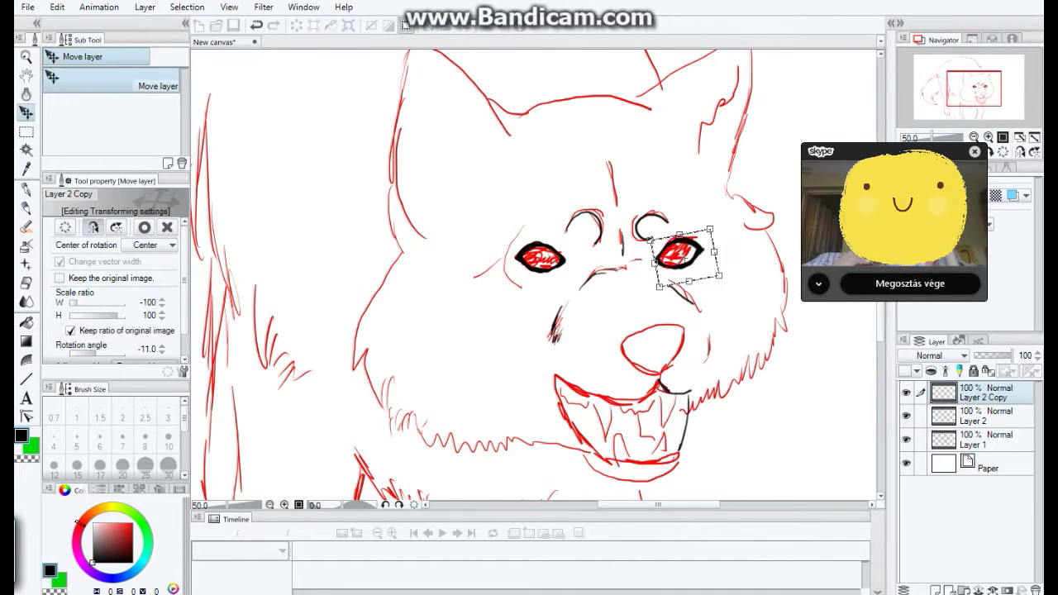
# Step: Distort the pasted eye outline with a free transform to fit the far eye, and deselect it
pyautogui.click(57, 7)
pyautogui.click(315, 301)
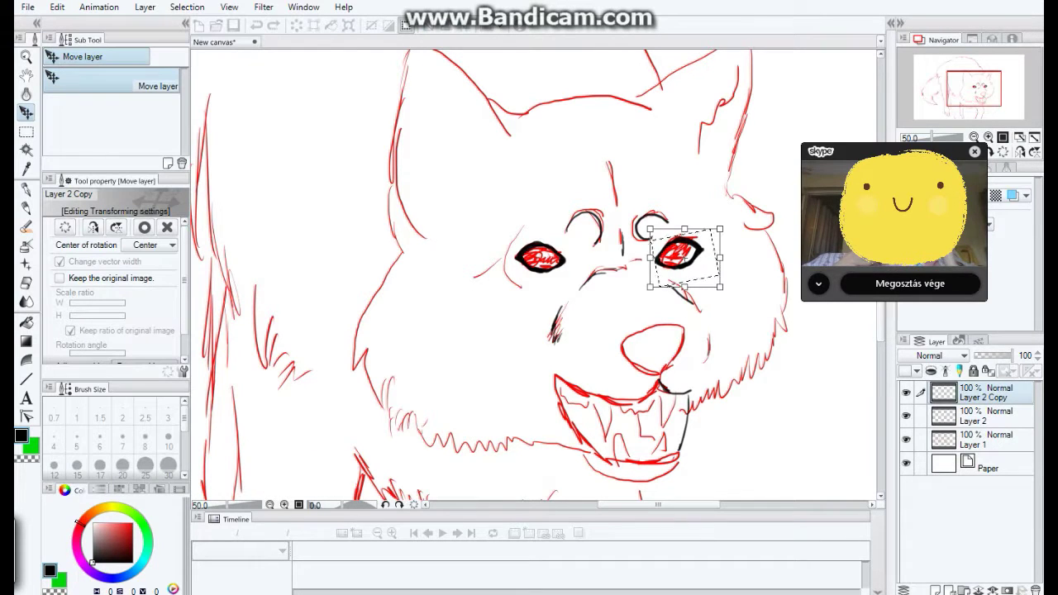
pyautogui.moveTo(719, 286); pyautogui.dragTo(709, 278)
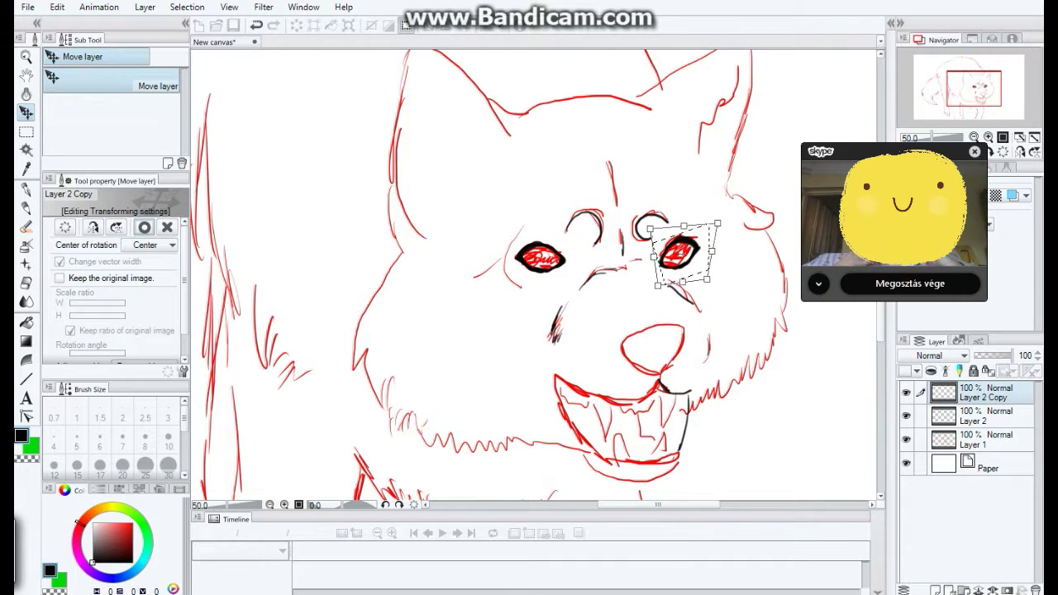
pyautogui.press('Return')
pyautogui.hotkey('ctrl', 'd')
pyautogui.press('m')
pyautogui.moveTo(506, 243); pyautogui.dragTo(570, 278)
pyautogui.click(57, 7)
pyautogui.click(82, 82)
pyautogui.hotkey('ctrl', 't')
pyautogui.press('Return')
# Step: Ink and fill the nose in black on Layer 2 with the Oil paint brush
pyautogui.click(984, 416)
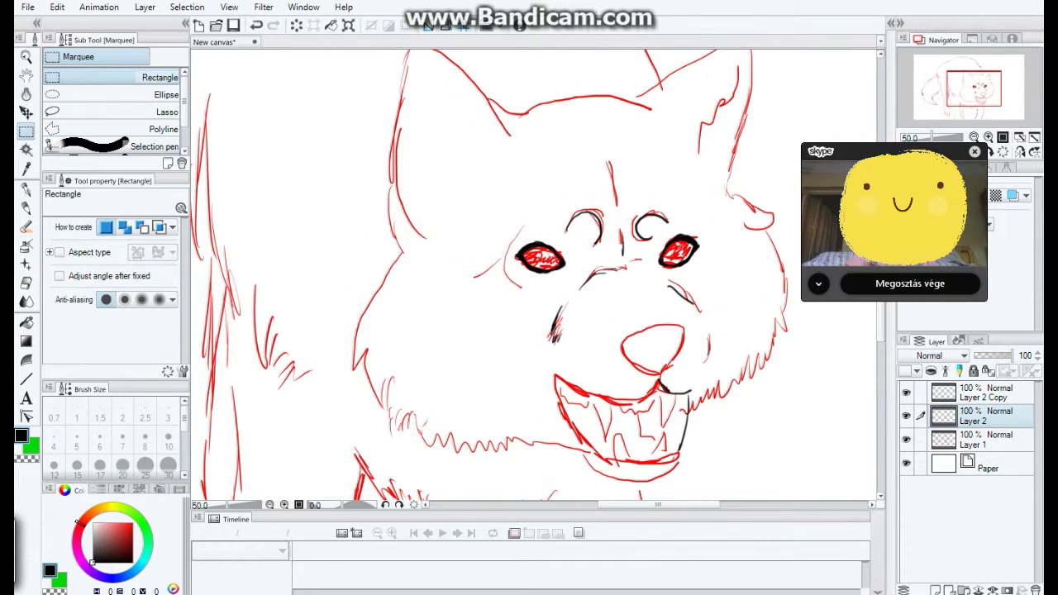
pyautogui.moveTo(628, 350); pyautogui.dragTo(570, 334)
pyautogui.press('b')
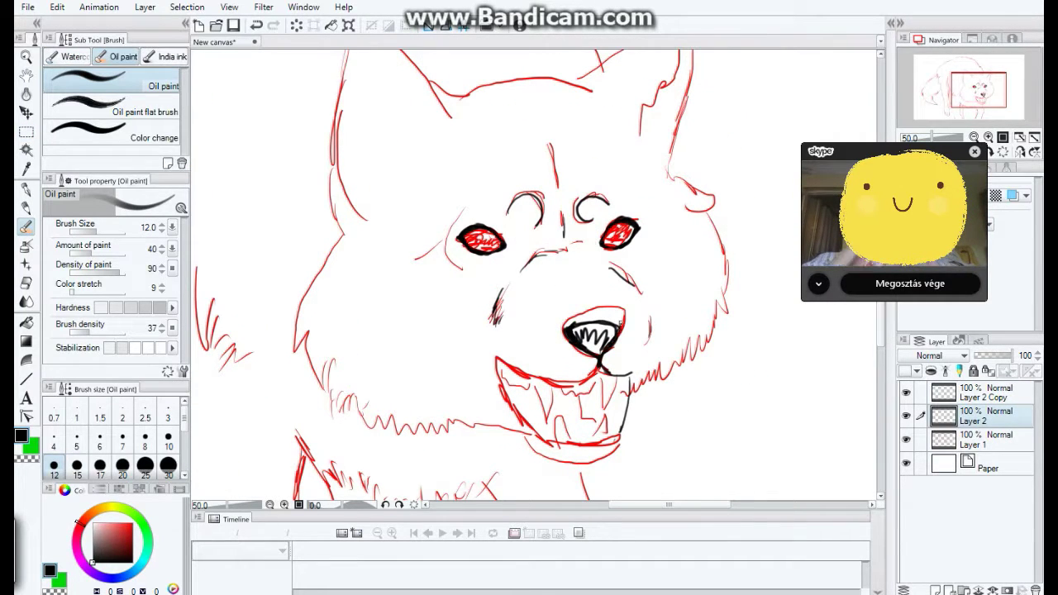
pyautogui.moveTo(587, 348)
pyautogui.mouseDown()
pyautogui.moveTo(574, 329)
pyautogui.moveTo(560, 360)
pyautogui.mouseUp()
# Step: Ink the near cheek's fur edge and the outer outlines of both ears
pyautogui.moveTo(389, 186)
pyautogui.mouseDown()
pyautogui.moveTo(395, 269)
pyautogui.moveTo(359, 350)
pyautogui.moveTo(392, 387)
pyautogui.moveTo(463, 406)
pyautogui.mouseUp()
pyautogui.moveTo(384, 355); pyautogui.dragTo(413, 393)
pyautogui.moveTo(453, 274)
pyautogui.mouseDown()
pyautogui.moveTo(428, 269)
pyautogui.moveTo(386, 201)
pyautogui.mouseUp()
pyautogui.moveTo(396, 166); pyautogui.dragTo(383, 306)
pyautogui.moveTo(482, 168)
pyautogui.mouseDown()
pyautogui.moveTo(596, 93)
pyautogui.moveTo(592, 203)
pyautogui.mouseUp()
pyautogui.moveTo(592, 203); pyautogui.dragTo(638, 182)
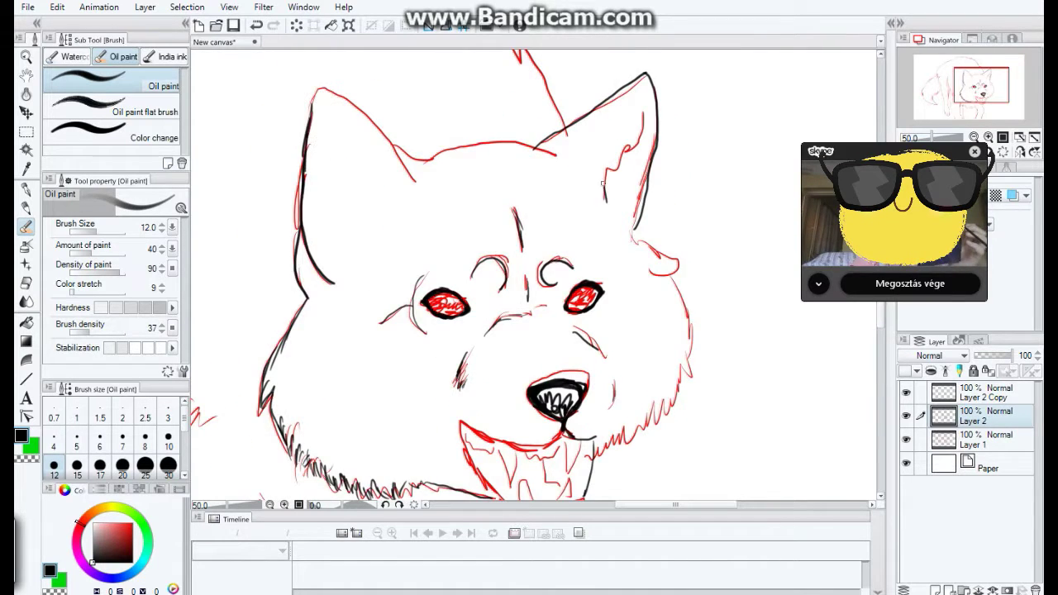
# Step: Ink jagged fur strokes inside both ears and trace the top of the head
pyautogui.moveTo(641, 136); pyautogui.dragTo(604, 203)
pyautogui.moveTo(335, 197); pyautogui.dragTo(369, 228)
pyautogui.moveTo(592, 184); pyautogui.dragTo(457, 175)
# Step: Ink the open mouth's corner and lower jaw with a thick black line
pyautogui.moveTo(496, 331); pyautogui.dragTo(472, 199)
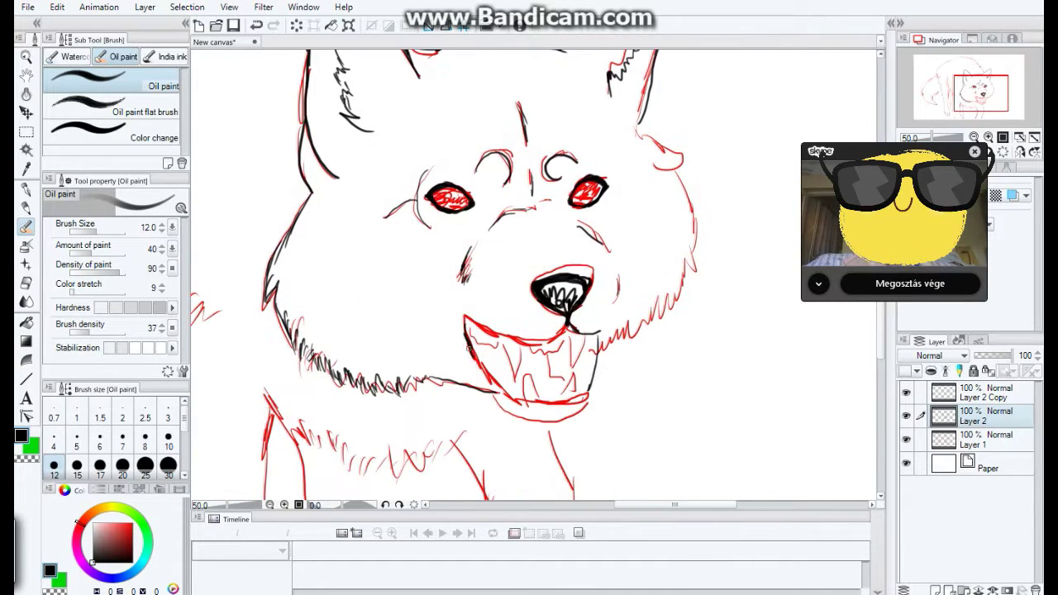
pyautogui.moveTo(477, 359); pyautogui.dragTo(533, 402)
pyautogui.moveTo(496, 372); pyautogui.dragTo(478, 378)
pyautogui.moveTo(451, 354); pyautogui.dragTo(465, 382)
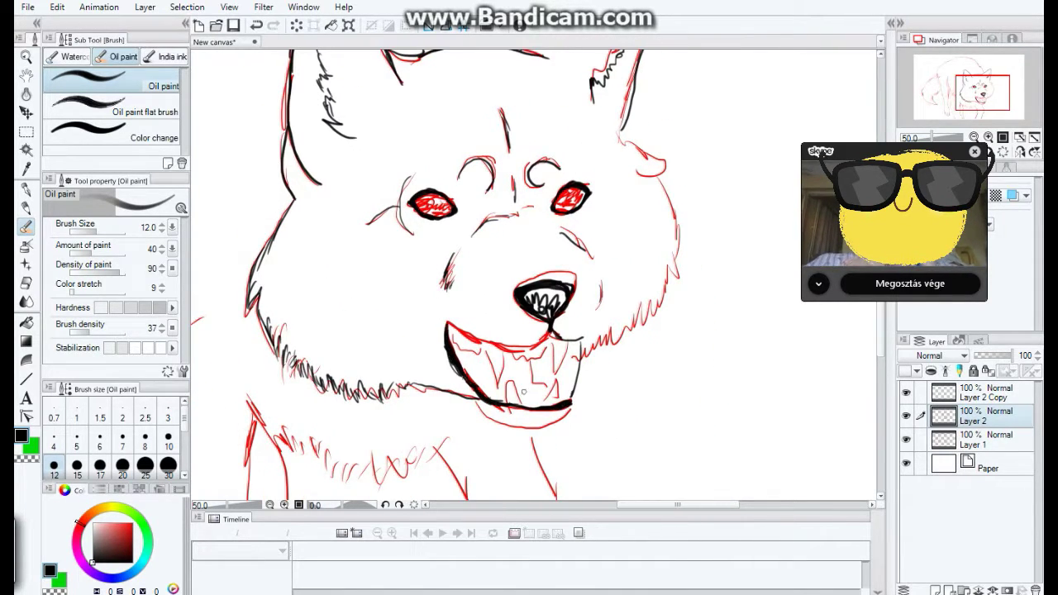
# Step: Ink the remaining mouth and chin lines and the far cheek's fur edge
pyautogui.moveTo(635, 172)
pyautogui.mouseDown()
pyautogui.moveTo(678, 263)
pyautogui.moveTo(595, 363)
pyautogui.mouseUp()
pyautogui.moveTo(496, 331); pyautogui.dragTo(497, 281)
pyautogui.moveTo(464, 124); pyautogui.dragTo(512, 372)
pyautogui.moveTo(512, 124); pyautogui.dragTo(643, 265)
pyautogui.moveTo(496, 289)
pyautogui.mouseDown()
pyautogui.moveTo(525, 331)
pyautogui.moveTo(650, 364)
pyautogui.mouseUp()
pyautogui.moveTo(524, 114); pyautogui.dragTo(648, 150)
# Step: Ink the wolf's arched back in black over the red sketch
pyautogui.moveTo(414, 290); pyautogui.dragTo(513, 223)
pyautogui.moveTo(546, 74); pyautogui.dragTo(365, 159)
pyautogui.moveTo(373, 154); pyautogui.dragTo(294, 254)
pyautogui.moveTo(348, 279); pyautogui.dragTo(406, 241)
pyautogui.moveTo(463, 431); pyautogui.dragTo(408, 125)
pyautogui.moveTo(330, 149); pyautogui.dragTo(446, 232)
# Step: Ink the tail and the hind leg in black over the red sketch
pyautogui.moveTo(432, 80)
pyautogui.mouseDown()
pyautogui.moveTo(297, 195)
pyautogui.moveTo(271, 359)
pyautogui.mouseUp()
pyautogui.moveTo(395, 310); pyautogui.dragTo(457, 444)
pyautogui.moveTo(497, 233); pyautogui.dragTo(457, 308)
pyautogui.moveTo(456, 308)
pyautogui.mouseDown()
pyautogui.moveTo(496, 430)
pyautogui.moveTo(463, 207)
pyautogui.moveTo(430, 165)
pyautogui.mouseUp()
pyautogui.moveTo(509, 231); pyautogui.dragTo(519, 349)
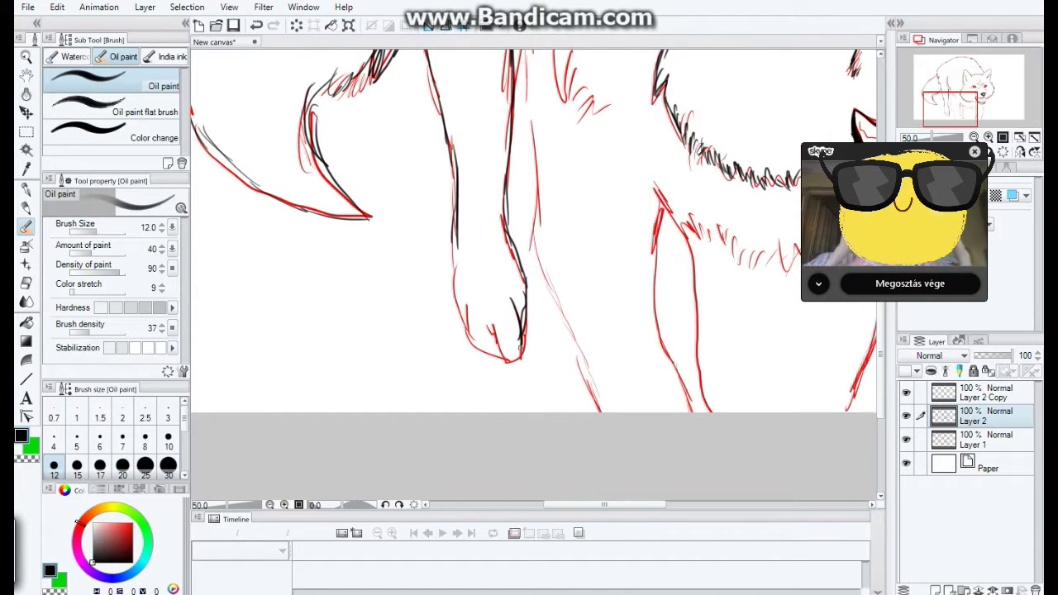
# Step: Ink the hind paw, the front legs and the chest fur to complete the body's line art
pyautogui.moveTo(453, 264); pyautogui.dragTo(265, 354)
pyautogui.moveTo(570, 223)
pyautogui.mouseDown()
pyautogui.moveTo(591, 360)
pyautogui.moveTo(579, 439)
pyautogui.mouseUp()
pyautogui.moveTo(590, 242); pyautogui.dragTo(478, 267)
pyautogui.moveTo(589, 278); pyautogui.dragTo(541, 304)
pyautogui.moveTo(579, 347); pyautogui.dragTo(525, 330)
pyautogui.moveTo(688, 308); pyautogui.dragTo(653, 425)
pyautogui.moveTo(605, 344); pyautogui.dragTo(587, 435)
pyautogui.moveTo(570, 254); pyautogui.dragTo(603, 351)
pyautogui.moveTo(463, 355); pyautogui.dragTo(447, 342)
pyautogui.keyDown('alt'); pyautogui.click(446, 342); pyautogui.keyUp('alt')
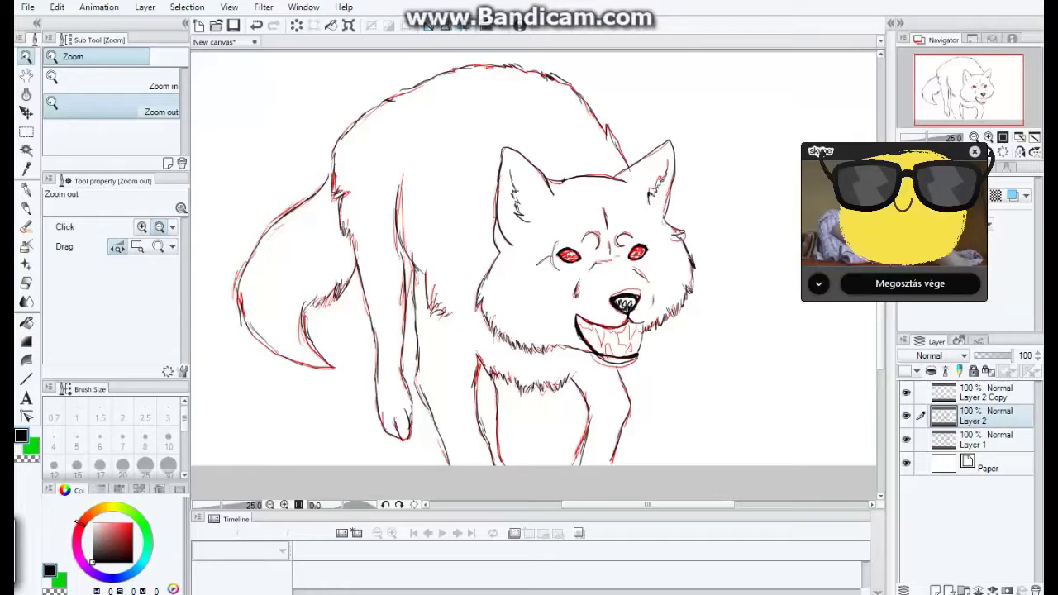
# Step: Undo the last stroke and ink the near cheek's outline with short fur strokes along its lower edge
pyautogui.keyDown('ctrl'); pyautogui.click(600, 346); pyautogui.keyUp('ctrl')
pyautogui.hotkey('ctrl', 'z')
pyautogui.moveTo(608, 319); pyautogui.dragTo(635, 366)
pyautogui.moveTo(372, 91)
pyautogui.mouseDown()
pyautogui.moveTo(397, 271)
pyautogui.moveTo(420, 220)
pyautogui.mouseUp()
pyautogui.moveTo(394, 231)
pyautogui.mouseDown()
pyautogui.moveTo(361, 318)
pyautogui.moveTo(399, 399)
pyautogui.mouseUp()
pyautogui.moveTo(479, 431); pyautogui.dragTo(468, 404)
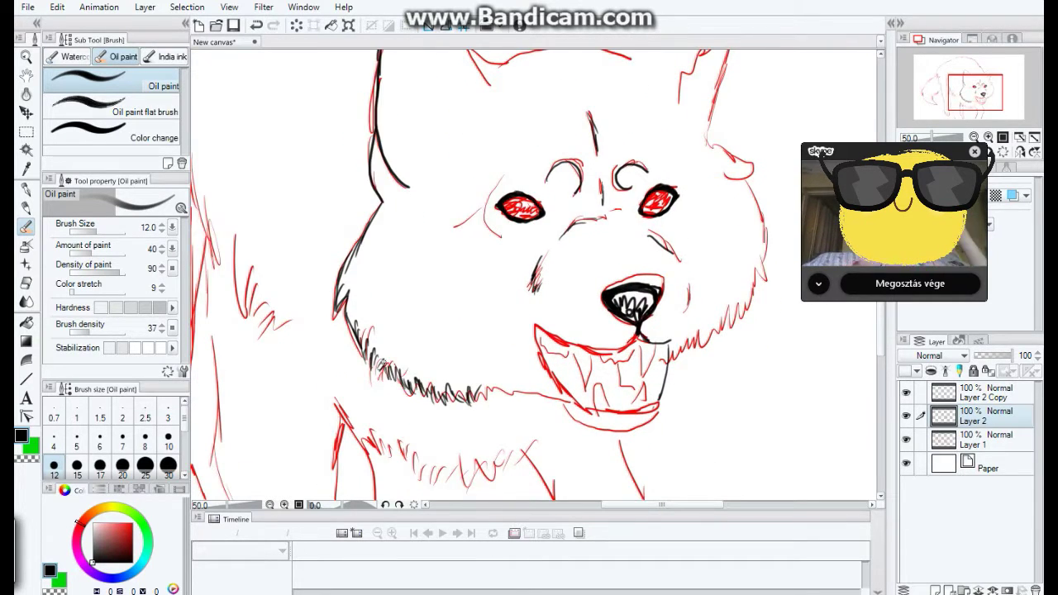
# Step: Ink the outlines of both ears and add jagged fur strokes inside them
pyautogui.moveTo(529, 248); pyautogui.dragTo(466, 288)
pyautogui.moveTo(480, 248); pyautogui.dragTo(462, 184)
pyautogui.moveTo(543, 58); pyautogui.dragTo(498, 176)
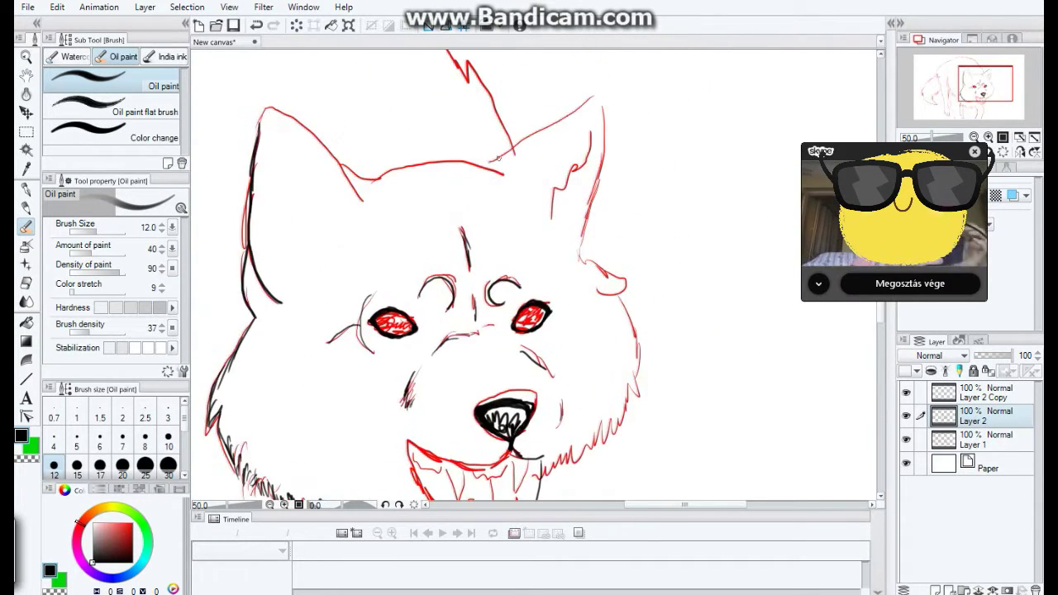
pyautogui.moveTo(496, 290); pyautogui.dragTo(548, 274)
pyautogui.moveTo(640, 149); pyautogui.dragTo(604, 203)
pyautogui.moveTo(548, 274); pyautogui.dragTo(575, 294)
pyautogui.moveTo(370, 215); pyautogui.dragTo(366, 243)
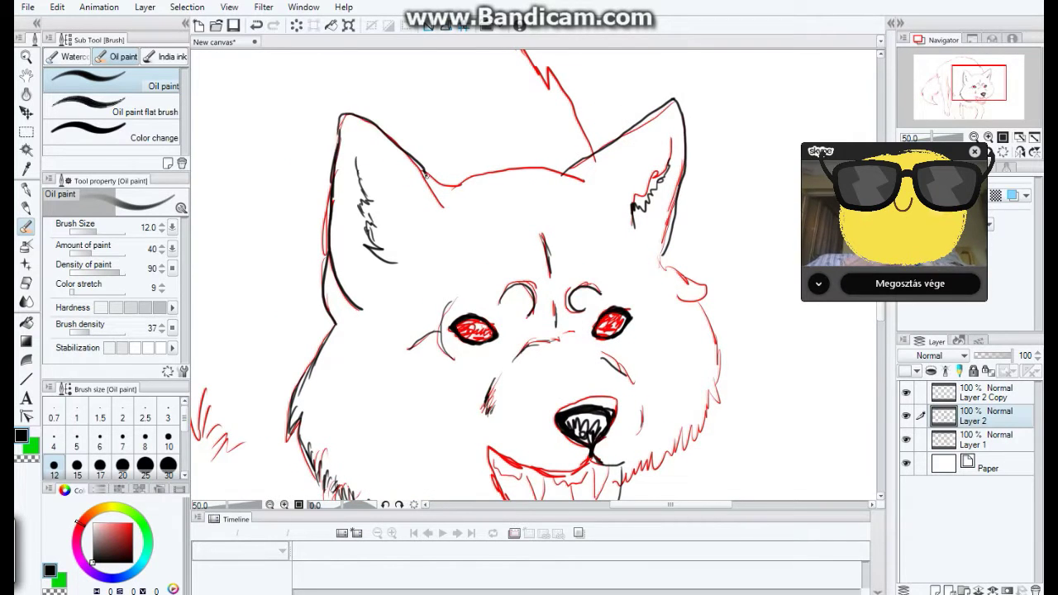
# Step: Paint the head's fur in black and dark grey with the Oil paint brush, leaving the eyes, inner ears and mouth blank
pyautogui.moveTo(494, 478); pyautogui.dragTo(470, 345)
pyautogui.moveTo(463, 326)
pyautogui.mouseDown()
pyautogui.moveTo(470, 345)
pyautogui.moveTo(589, 399)
pyautogui.mouseUp()
pyautogui.moveTo(530, 290); pyautogui.dragTo(470, 329)
pyautogui.moveTo(662, 139)
pyautogui.mouseDown()
pyautogui.moveTo(674, 240)
pyautogui.moveTo(579, 368)
pyautogui.mouseUp()
pyautogui.moveTo(529, 331); pyautogui.dragTo(541, 289)
pyautogui.moveTo(492, 385); pyautogui.dragTo(554, 368)
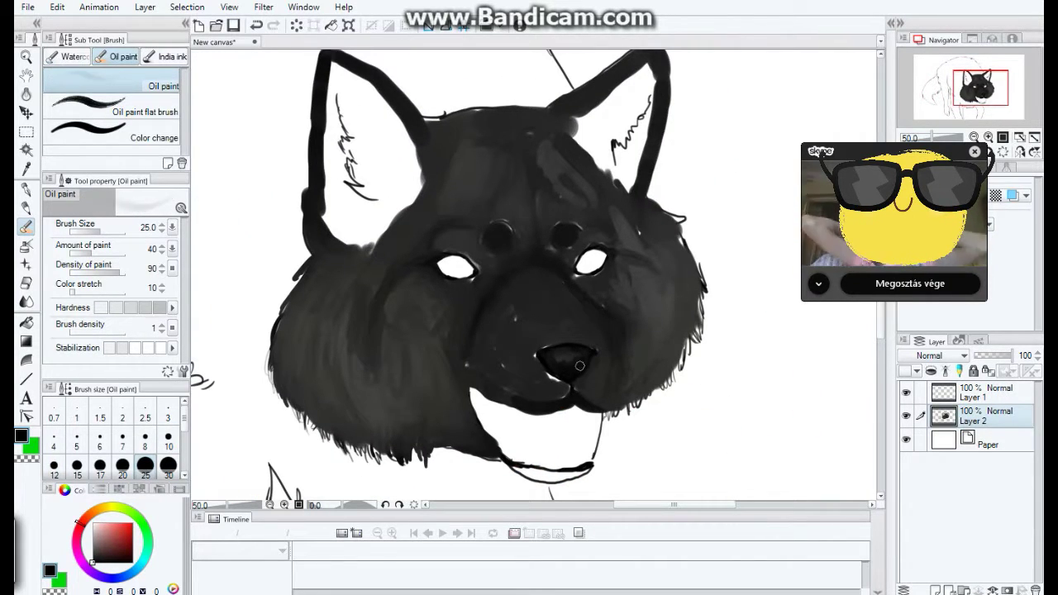
# Step: Shade the nose and muzzle with sampled dark tones, enlarging the Oil paint brush to size 70
pyautogui.keyDown('alt'); pyautogui.click(492, 352); pyautogui.keyUp('alt')
pyautogui.moveTo(492, 352); pyautogui.dragTo(493, 337)
pyautogui.keyDown('alt'); pyautogui.click(486, 342); pyautogui.keyUp('alt')
pyautogui.press(']')
pyautogui.press(']')
pyautogui.press(']')
pyautogui.press(']')
pyautogui.press(']')
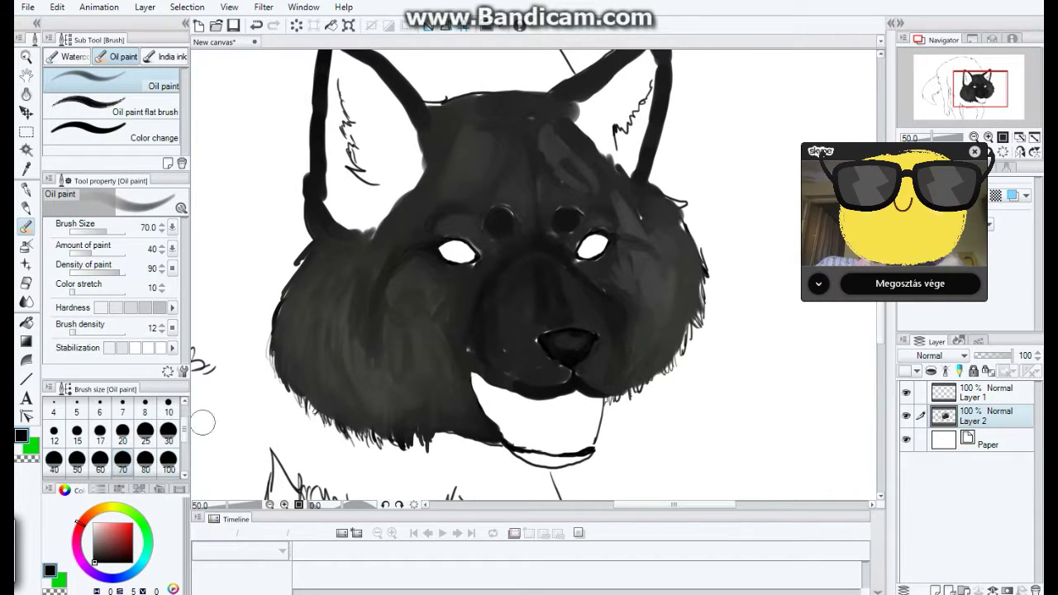
# Step: Refine the dark edges of the nose bridge with sampled black and the Oil paint brush at size 10
pyautogui.press('[')
pyautogui.press('[')
pyautogui.press('[')
pyautogui.press('[')
pyautogui.press('[')
pyautogui.press('[')
pyautogui.press('[')
pyautogui.press('[')
pyautogui.press('[')
pyautogui.press('[')
pyautogui.keyDown('alt'); pyautogui.click(538, 340); pyautogui.keyUp('alt')
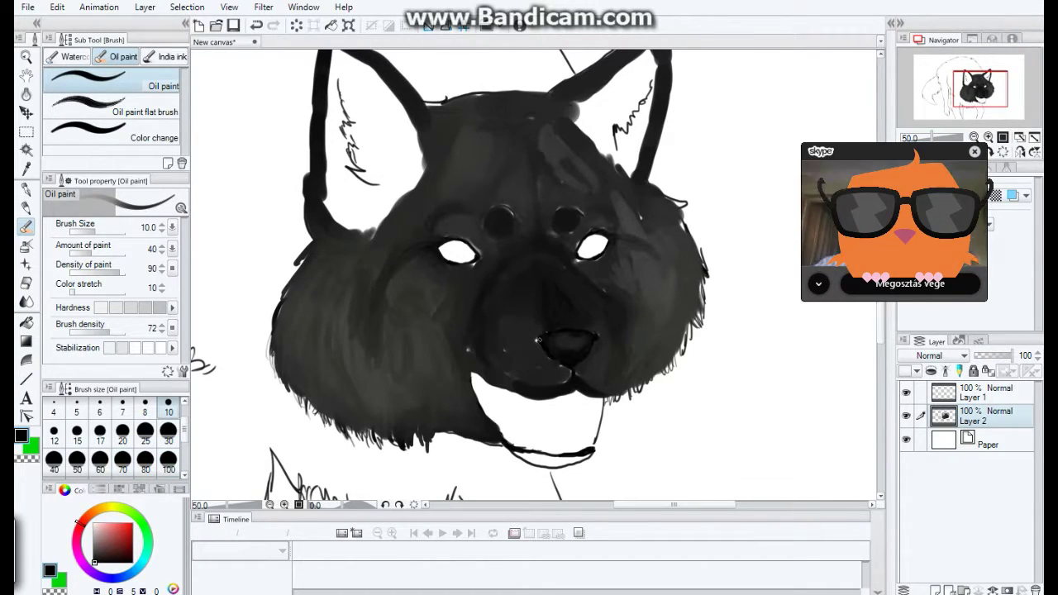
pyautogui.scroll(-1, 488, 343)
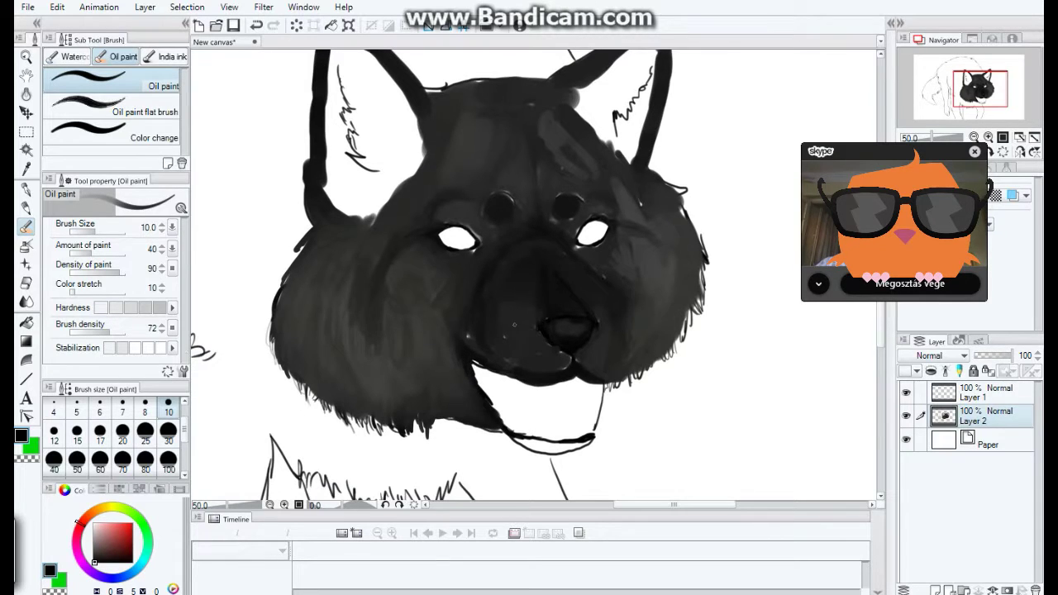
# Step: Paint the far side of the mouth interior dark red with the Oil paint brush at size 30
pyautogui.scroll(1, 590, 433)
pyautogui.press(']')
pyautogui.press(']')
pyautogui.press(']')
pyautogui.press(']')
pyautogui.press(']')
pyautogui.press(']')
pyautogui.click(123, 551)
pyautogui.moveTo(554, 405)
pyautogui.mouseDown()
pyautogui.moveTo(579, 438)
pyautogui.moveTo(553, 400)
pyautogui.mouseUp()
pyautogui.keyDown('alt'); pyautogui.click(572, 431); pyautogui.keyUp('alt')
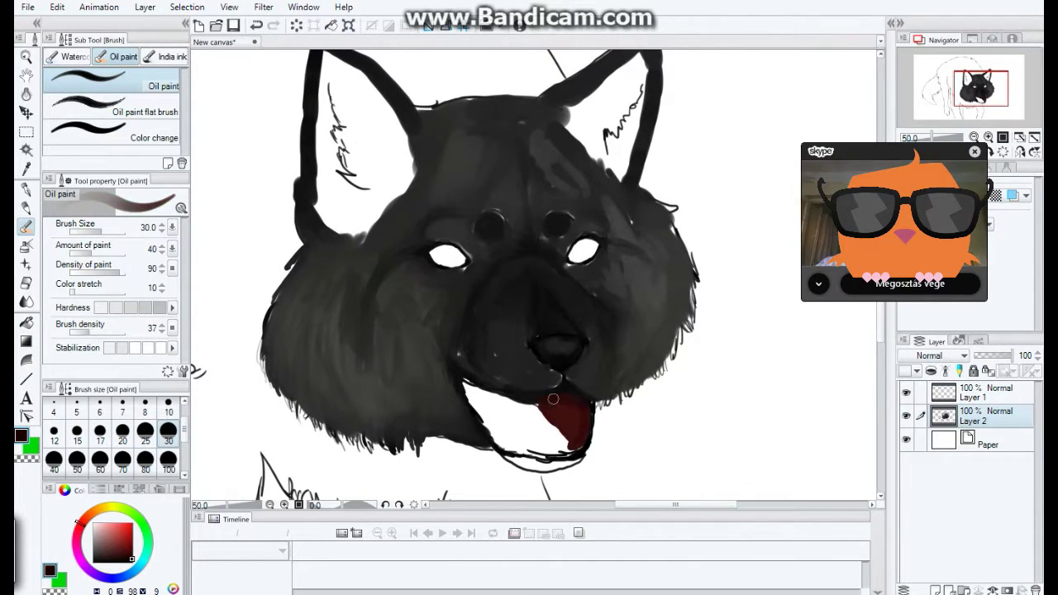
# Step: Shade the dark red mouth interior and darken the mouth's edges with sampled black
pyautogui.moveTo(382, 340); pyautogui.dragTo(406, 328)
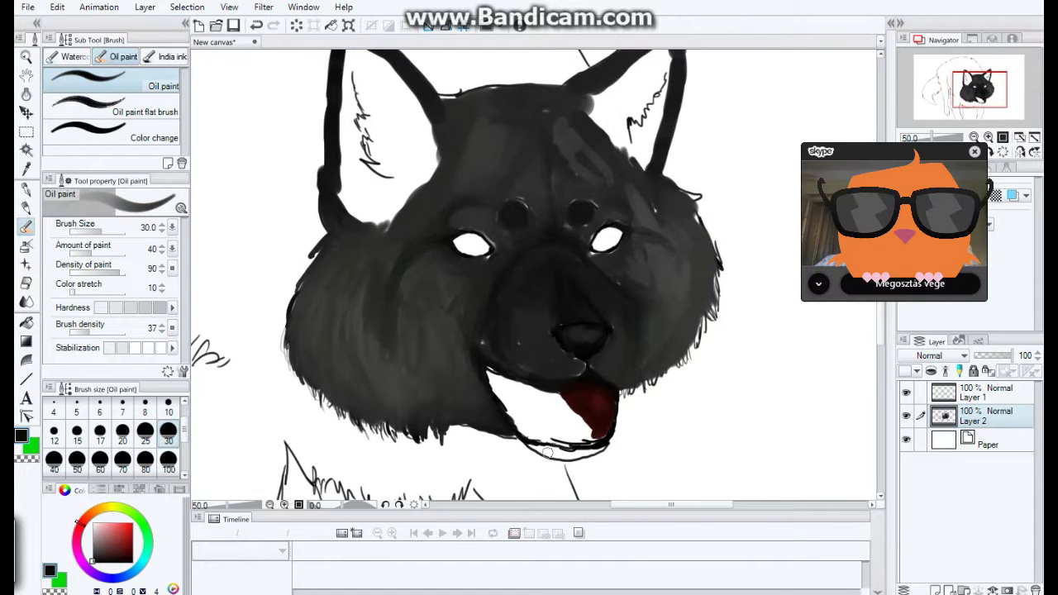
pyautogui.keyDown('alt'); pyautogui.click(406, 327); pyautogui.keyUp('alt')
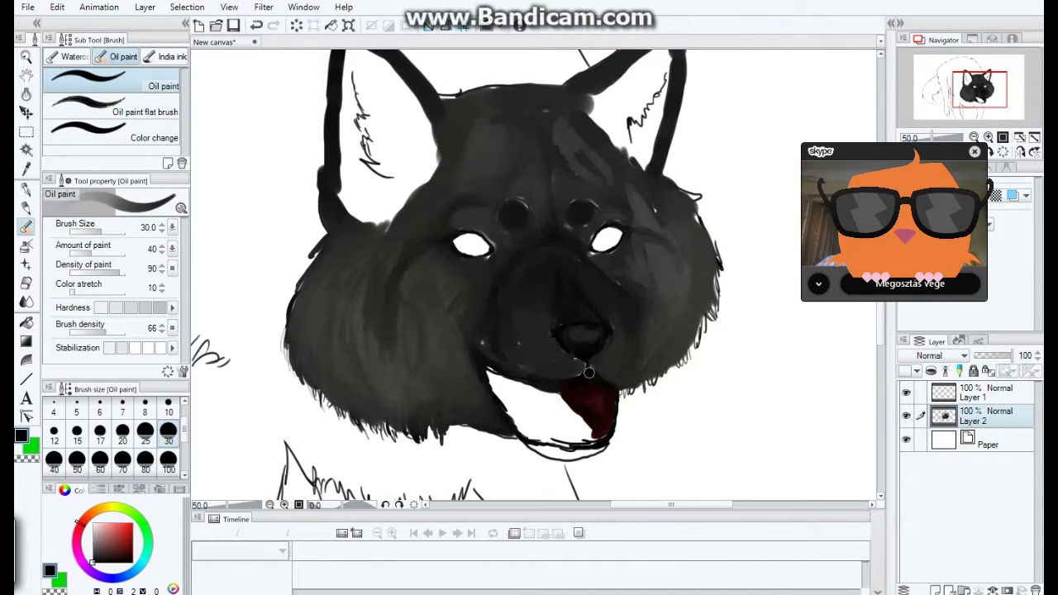
pyautogui.moveTo(588, 373); pyautogui.dragTo(606, 373)
pyautogui.moveTo(505, 392)
pyautogui.mouseDown()
pyautogui.moveTo(513, 354)
pyautogui.moveTo(503, 381)
pyautogui.mouseUp()
# Step: Fill the rest of the mouth with a bright red tongue and blend its edges into sampled dark red
pyautogui.keyDown('alt'); pyautogui.click(578, 395); pyautogui.keyUp('alt')
pyautogui.moveTo(566, 390)
pyautogui.mouseDown()
pyautogui.moveTo(584, 404)
pyautogui.moveTo(547, 399)
pyautogui.moveTo(601, 425)
pyautogui.mouseUp()
pyautogui.keyDown('alt'); pyautogui.click(530, 382); pyautogui.keyUp('alt')
pyautogui.moveTo(536, 401)
pyautogui.mouseDown()
pyautogui.moveTo(546, 420)
pyautogui.moveTo(539, 388)
pyautogui.mouseUp()
pyautogui.keyDown('alt'); pyautogui.click(533, 387); pyautogui.keyUp('alt')
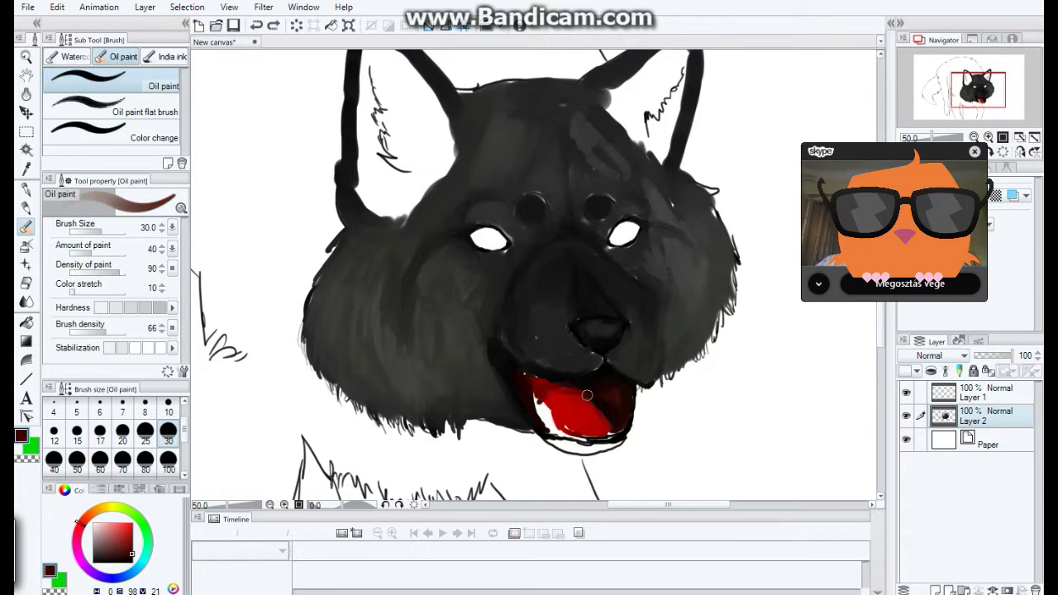
pyautogui.keyDown('alt'); pyautogui.click(530, 377); pyautogui.keyUp('alt')
pyautogui.moveTo(515, 402)
pyautogui.mouseDown()
pyautogui.moveTo(544, 389)
pyautogui.moveTo(524, 373)
pyautogui.mouseUp()
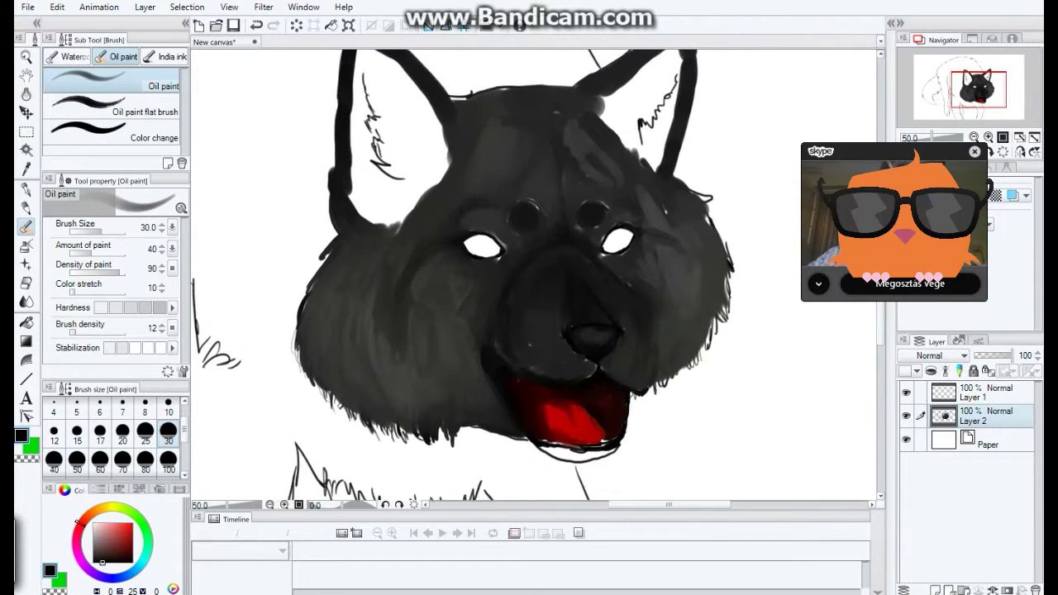
# Step: Draw the near upper fang and upper teeth in off-white with the Darker pencil, enlarging the brush
pyautogui.press('p')
pyautogui.keyDown('ctrl'); pyautogui.click(566, 394); pyautogui.keyUp('ctrl')
pyautogui.moveTo(563, 379); pyautogui.dragTo(565, 395)
pyautogui.moveTo(539, 356)
pyautogui.mouseDown()
pyautogui.moveTo(546, 331)
pyautogui.moveTo(537, 384)
pyautogui.mouseUp()
pyautogui.press(']')
pyautogui.press(']')
pyautogui.press(']')
pyautogui.moveTo(529, 323); pyautogui.dragTo(534, 397)
pyautogui.moveTo(385, 288); pyautogui.dragTo(529, 329)
pyautogui.press(']')
pyautogui.press(']')
pyautogui.press(']')
pyautogui.press(']')
pyautogui.moveTo(534, 331)
pyautogui.mouseDown()
pyautogui.moveTo(531, 396)
pyautogui.moveTo(509, 329)
pyautogui.mouseUp()
# Step: Draw the lower teeth and fangs and the far upper fang in off-white with the Darker pencil at size 20
pyautogui.moveTo(370, 311)
pyautogui.mouseDown()
pyautogui.moveTo(436, 404)
pyautogui.moveTo(428, 387)
pyautogui.mouseUp()
pyautogui.moveTo(426, 385)
pyautogui.mouseDown()
pyautogui.moveTo(438, 399)
pyautogui.moveTo(506, 358)
pyautogui.mouseUp()
pyautogui.moveTo(470, 415)
pyautogui.mouseDown()
pyautogui.moveTo(508, 364)
pyautogui.moveTo(579, 414)
pyautogui.moveTo(605, 414)
pyautogui.mouseUp()
pyautogui.moveTo(553, 267)
pyautogui.mouseDown()
pyautogui.moveTo(626, 240)
pyautogui.moveTo(650, 310)
pyautogui.mouseUp()
pyautogui.moveTo(632, 380); pyautogui.dragTo(613, 431)
pyautogui.moveTo(694, 314); pyautogui.dragTo(687, 331)
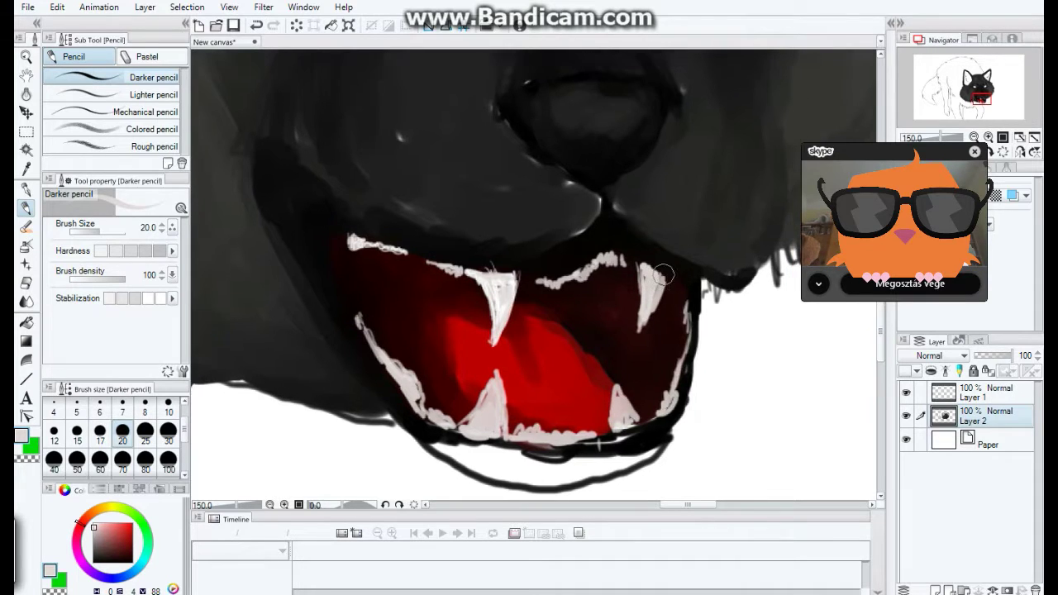
# Step: Smooth the near upper fang with sampled off-white using the Oil paint brush at size 10
pyautogui.keyDown('alt'); pyautogui.click(679, 329); pyautogui.keyUp('alt')
pyautogui.press('b')
pyautogui.keyDown('alt'); pyautogui.click(496, 297); pyautogui.keyUp('alt')
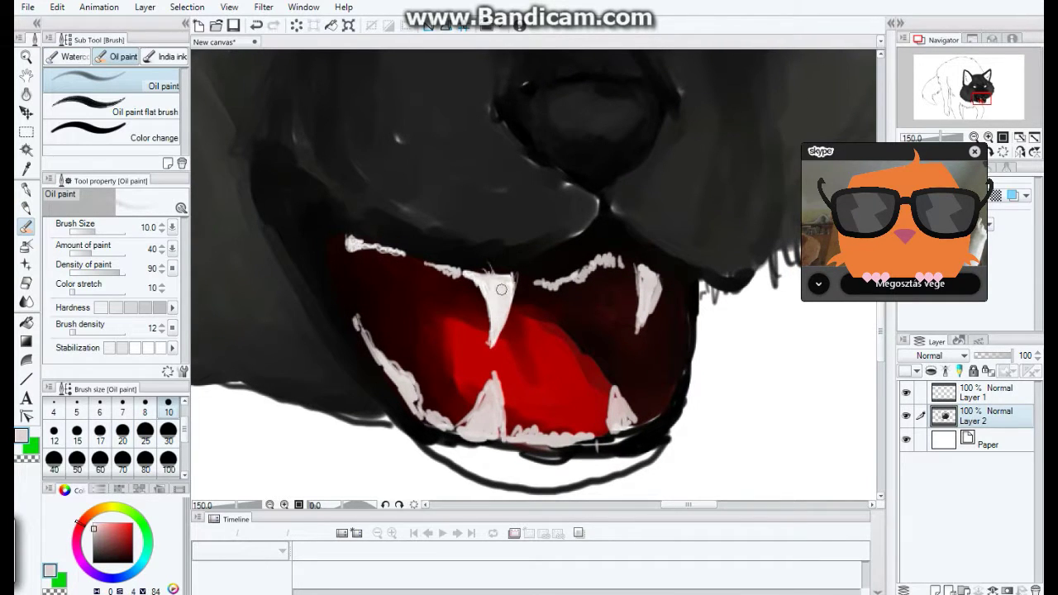
pyautogui.press('/')
pyautogui.scroll(-6, 441, 387)
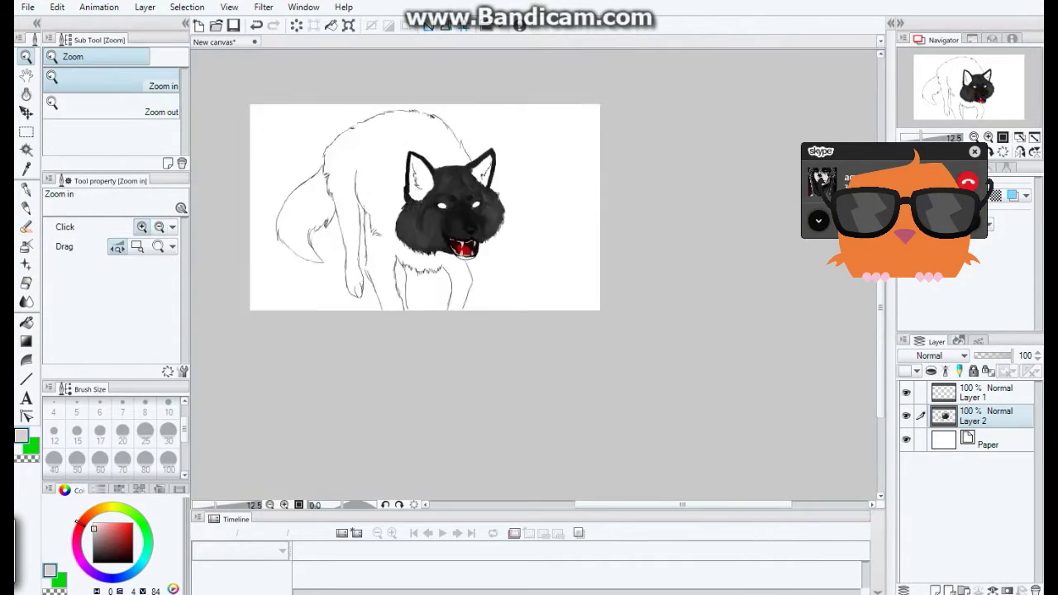
pyautogui.scroll(3, 448, 282)
pyautogui.press('b')
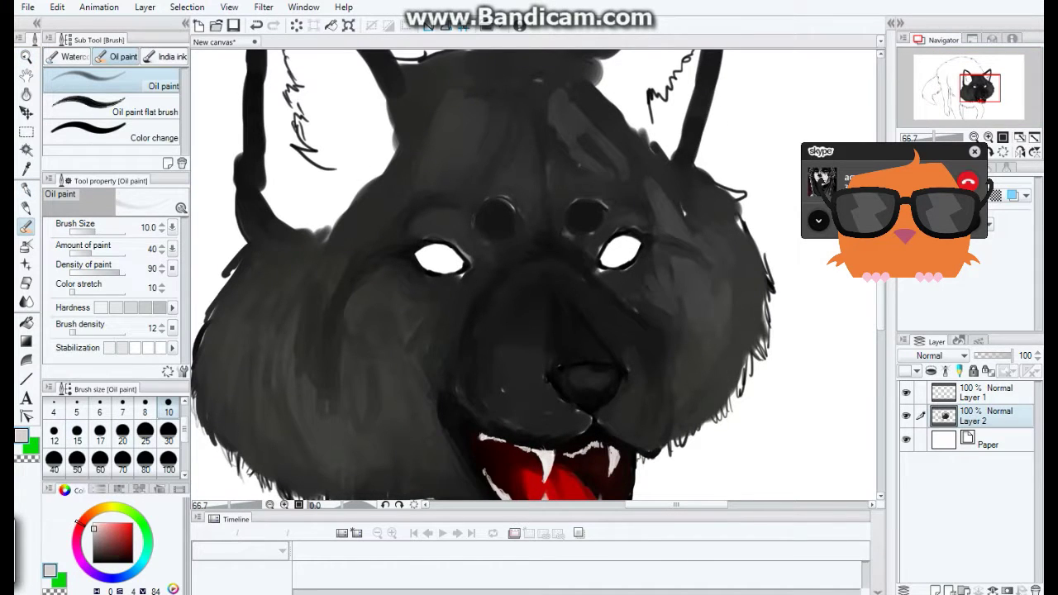
# Step: Paint the near eye's iris in dark yellow with the Oil paint brush at size 20 and brush density 100
pyautogui.click(104, 506)
pyautogui.click(130, 535)
pyautogui.click(122, 430)
pyautogui.moveTo(429, 251); pyautogui.dragTo(443, 250)
pyautogui.keyDown('alt'); pyautogui.click(450, 252); pyautogui.keyUp('alt')
pyautogui.moveTo(73, 330); pyautogui.dragTo(124, 330)
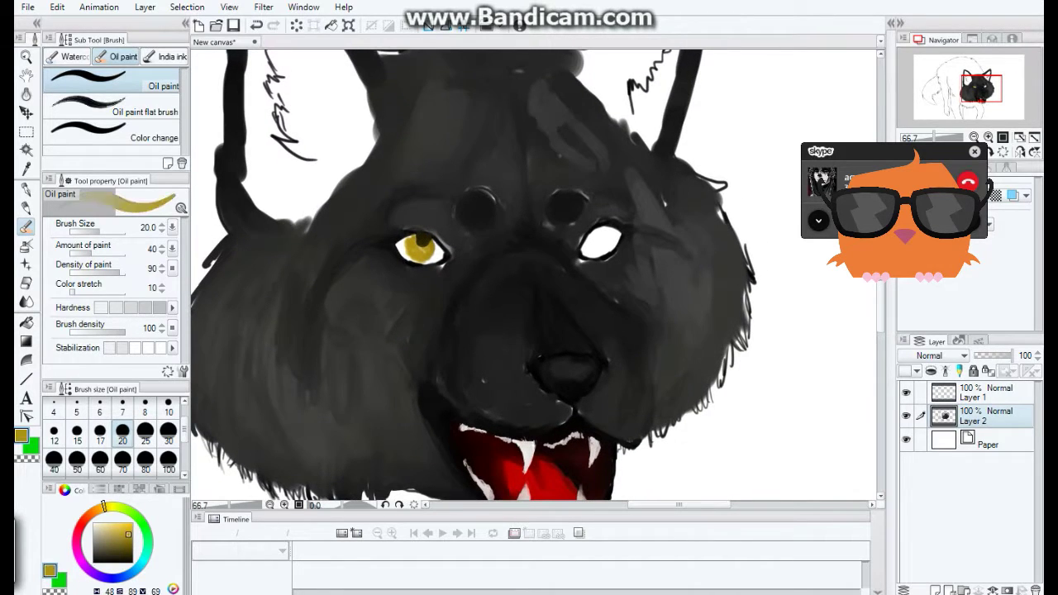
# Step: Shade the near eye's iris around the pupil with sampled tones, using a smaller Oil paint brush
pyautogui.keyDown('alt'); pyautogui.click(417, 244); pyautogui.keyUp('alt')
pyautogui.moveTo(411, 263); pyautogui.dragTo(393, 385)
pyautogui.keyDown('alt'); pyautogui.click(392, 385); pyautogui.keyUp('alt')
pyautogui.press('[')
pyautogui.moveTo(365, 307); pyautogui.dragTo(397, 278)
# Step: Thicken the near eye's outline and darken its pupil in black with the Darker pencil at size 20
pyautogui.press('p')
pyautogui.moveTo(635, 244); pyautogui.dragTo(610, 236)
pyautogui.moveTo(662, 310); pyautogui.dragTo(715, 343)
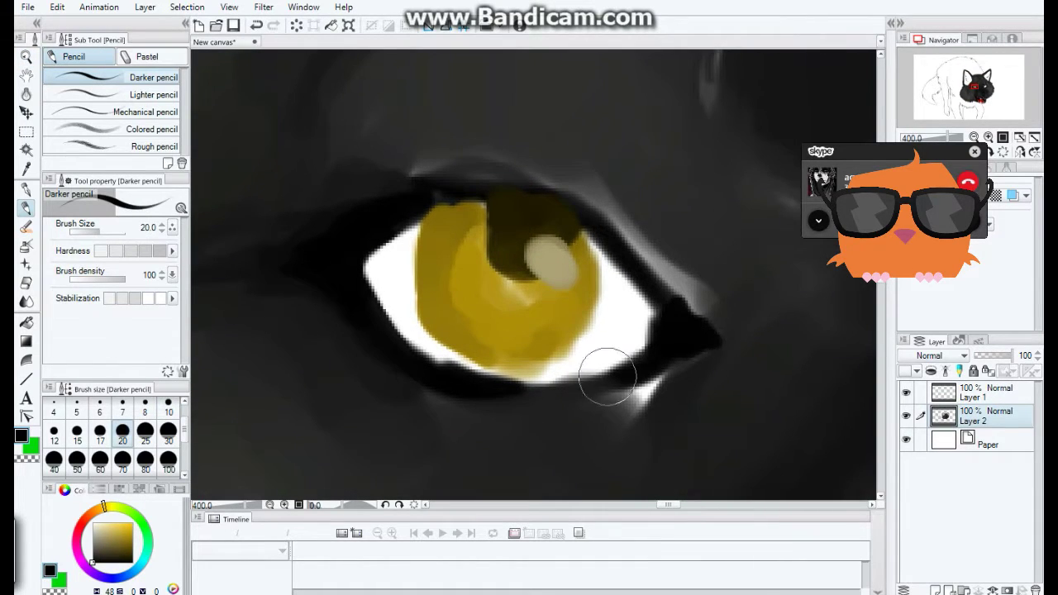
pyautogui.moveTo(639, 374); pyautogui.dragTo(638, 405)
pyautogui.moveTo(620, 264)
pyautogui.mouseDown()
pyautogui.moveTo(508, 249)
pyautogui.moveTo(515, 243)
pyautogui.mouseUp()
# Step: Darken the near iris's rim and smooth its shading with sampled colors using the Oil paint brush at size 10
pyautogui.press('b')
pyautogui.moveTo(416, 318)
pyautogui.mouseDown()
pyautogui.moveTo(488, 376)
pyautogui.moveTo(575, 323)
pyautogui.moveTo(496, 290)
pyautogui.moveTo(446, 331)
pyautogui.moveTo(442, 267)
pyautogui.moveTo(402, 302)
pyautogui.moveTo(410, 248)
pyautogui.moveTo(441, 335)
pyautogui.mouseUp()
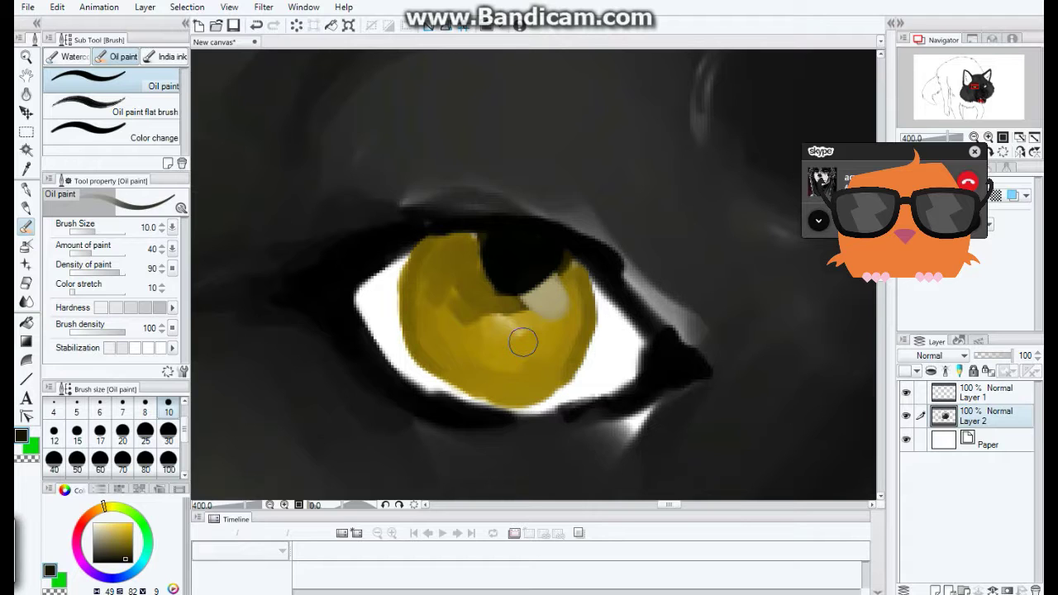
pyautogui.moveTo(524, 342); pyautogui.dragTo(500, 436)
pyautogui.keyDown('alt'); pyautogui.click(386, 323); pyautogui.keyUp('alt')
pyautogui.moveTo(385, 324)
pyautogui.mouseDown()
pyautogui.moveTo(355, 330)
pyautogui.moveTo(513, 304)
pyautogui.mouseUp()
pyautogui.keyDown('alt'); pyautogui.click(477, 309); pyautogui.keyUp('alt')
pyautogui.moveTo(791, 272); pyautogui.dragTo(633, 255)
pyautogui.keyDown('alt'); pyautogui.click(449, 278); pyautogui.keyUp('alt')
pyautogui.moveTo(399, 282)
pyautogui.mouseDown()
pyautogui.moveTo(562, 364)
pyautogui.moveTo(578, 265)
pyautogui.mouseUp()
# Step: Refine the near iris's light and dark yellow tones at brush size 7, blending them with sampled colors
pyautogui.moveTo(512, 306)
pyautogui.mouseDown()
pyautogui.moveTo(438, 257)
pyautogui.moveTo(484, 356)
pyautogui.mouseUp()
pyautogui.click(112, 527)
pyautogui.click(123, 405)
pyautogui.moveTo(430, 289)
pyautogui.mouseDown()
pyautogui.moveTo(467, 351)
pyautogui.moveTo(488, 357)
pyautogui.mouseUp()
pyautogui.click(132, 524)
pyautogui.moveTo(431, 299); pyautogui.dragTo(490, 359)
pyautogui.keyDown('alt'); pyautogui.click(529, 315); pyautogui.keyUp('alt')
pyautogui.keyDown('alt'); pyautogui.click(496, 348); pyautogui.keyUp('alt')
pyautogui.moveTo(517, 286)
pyautogui.mouseDown()
pyautogui.moveTo(538, 318)
pyautogui.moveTo(490, 319)
pyautogui.mouseUp()
pyautogui.keyDown('alt'); pyautogui.click(490, 319); pyautogui.keyUp('alt')
pyautogui.moveTo(451, 273)
pyautogui.mouseDown()
pyautogui.moveTo(463, 347)
pyautogui.moveTo(447, 319)
pyautogui.moveTo(355, 319)
pyautogui.mouseUp()
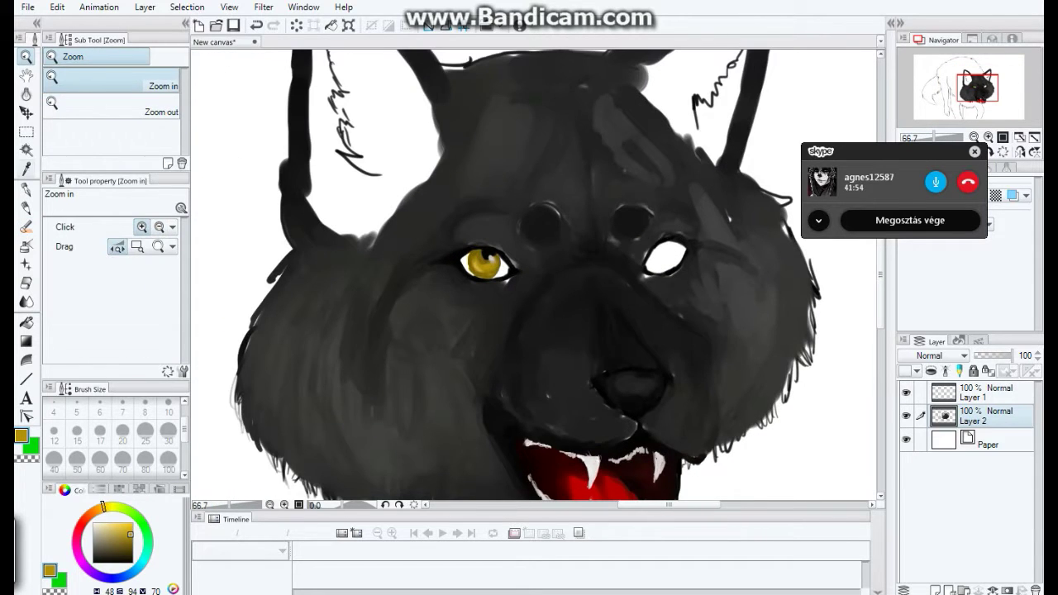
# Step: Select the near eye's iris with the Selection pen and paste a copy of it onto a new layer
pyautogui.click(26, 132)
pyautogui.click(153, 114)
pyautogui.click(483, 263)
pyautogui.moveTo(484, 263); pyautogui.dragTo(490, 253)
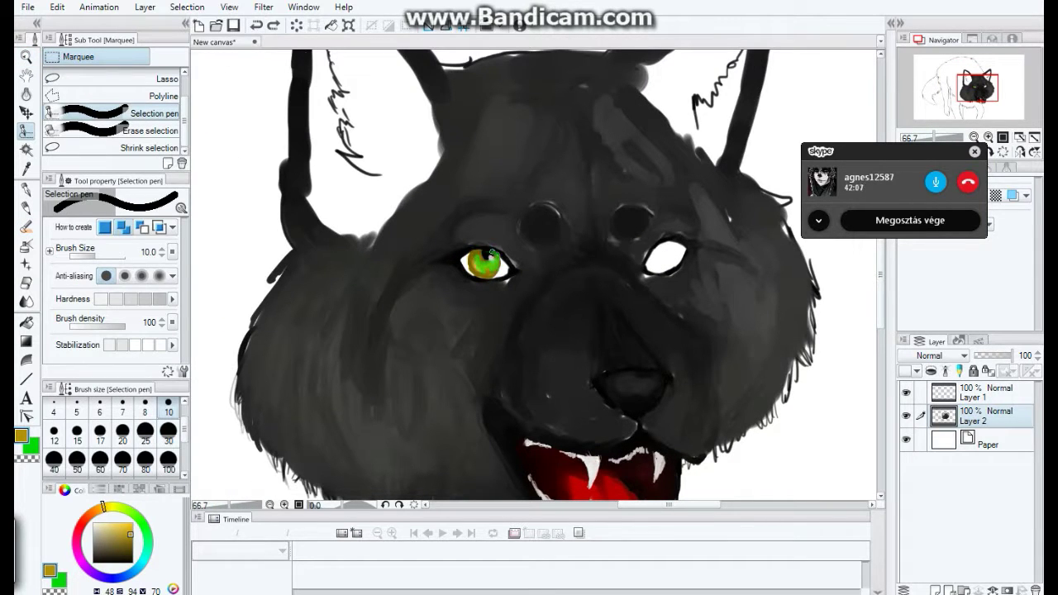
pyautogui.hotkey('ctrl', 'c')
pyautogui.hotkey('ctrl', 'v')
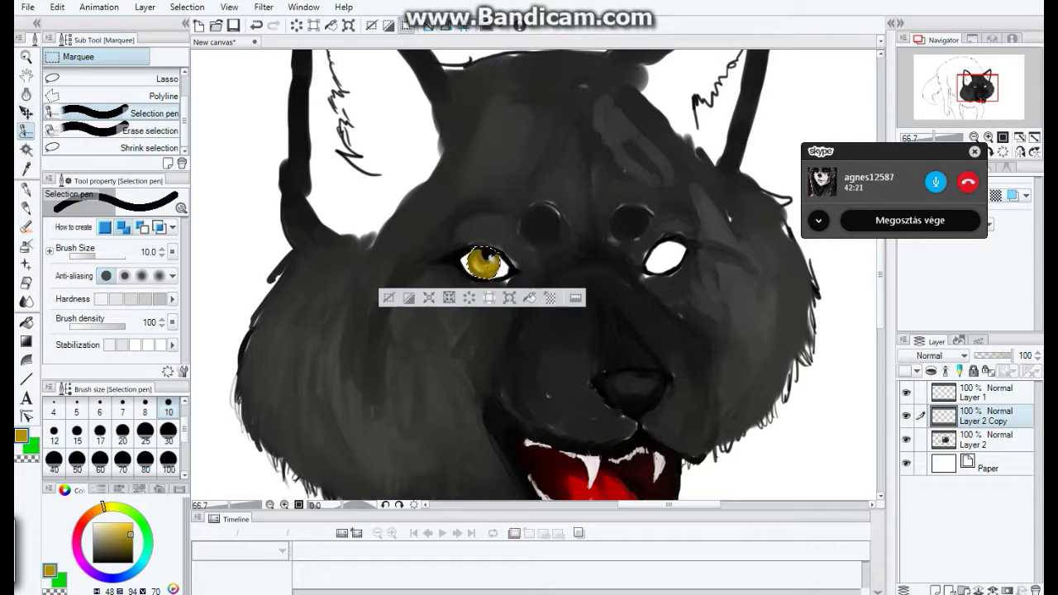
# Step: Move the copied iris onto the far eye and flip it horizontally
pyautogui.press('k')
pyautogui.moveTo(484, 263); pyautogui.dragTo(666, 256)
pyautogui.hotkey('ctrl', 't')
pyautogui.click(93, 228)
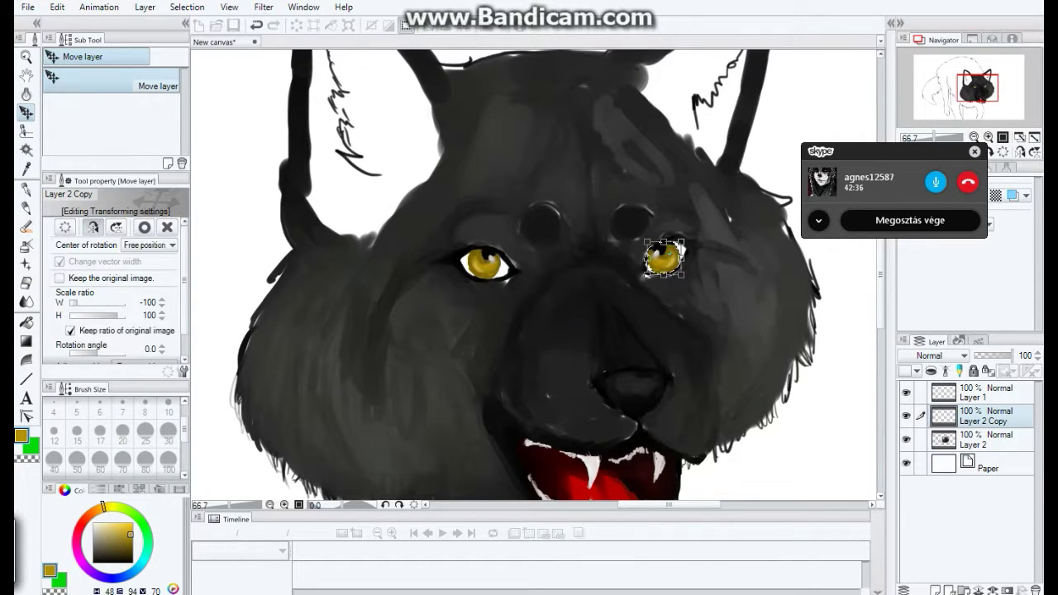
# Step: Reshape the mirrored iris to fit the far eye's opening, apply the transformation and clear the selection
pyautogui.click(57, 7)
pyautogui.moveTo(71, 300)
pyautogui.click(319, 321)
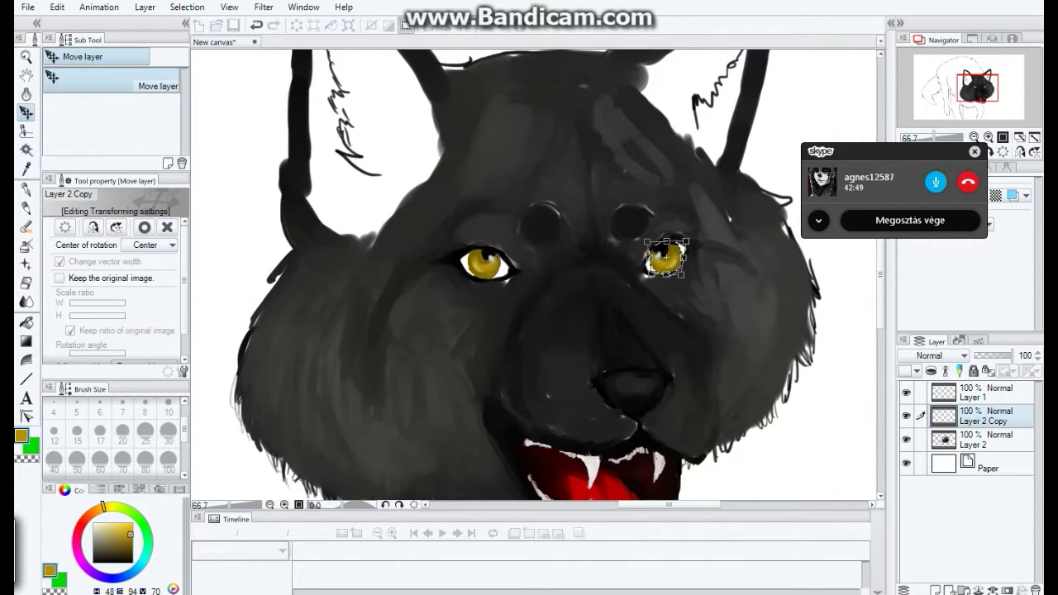
pyautogui.moveTo(666, 257); pyautogui.dragTo(667, 259)
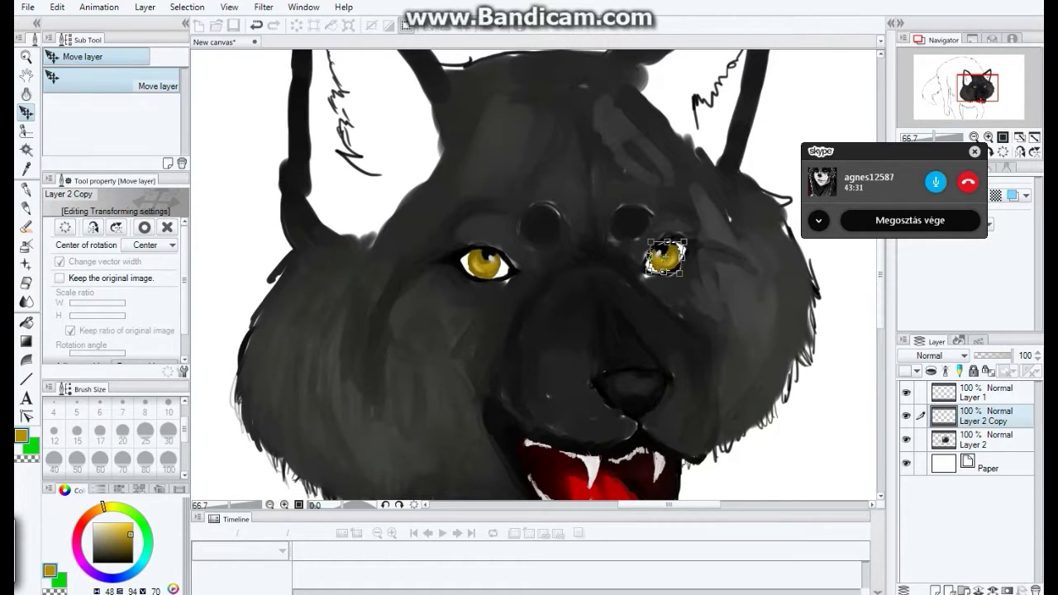
pyautogui.click(145, 228)
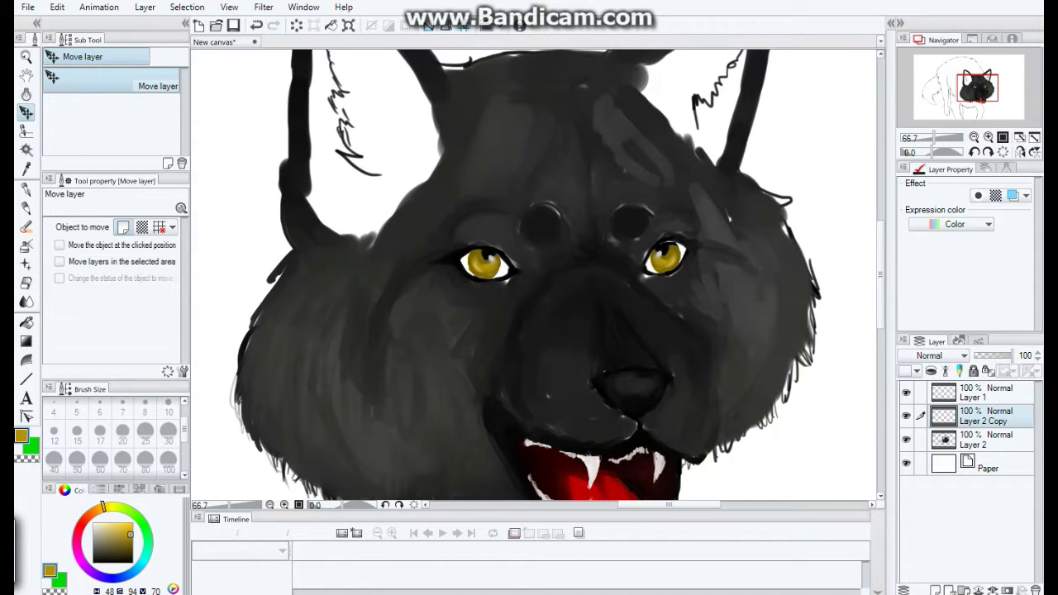
pyautogui.hotkey('ctrl', 'shift', 'd')
pyautogui.hotkey('ctrl', 'd')
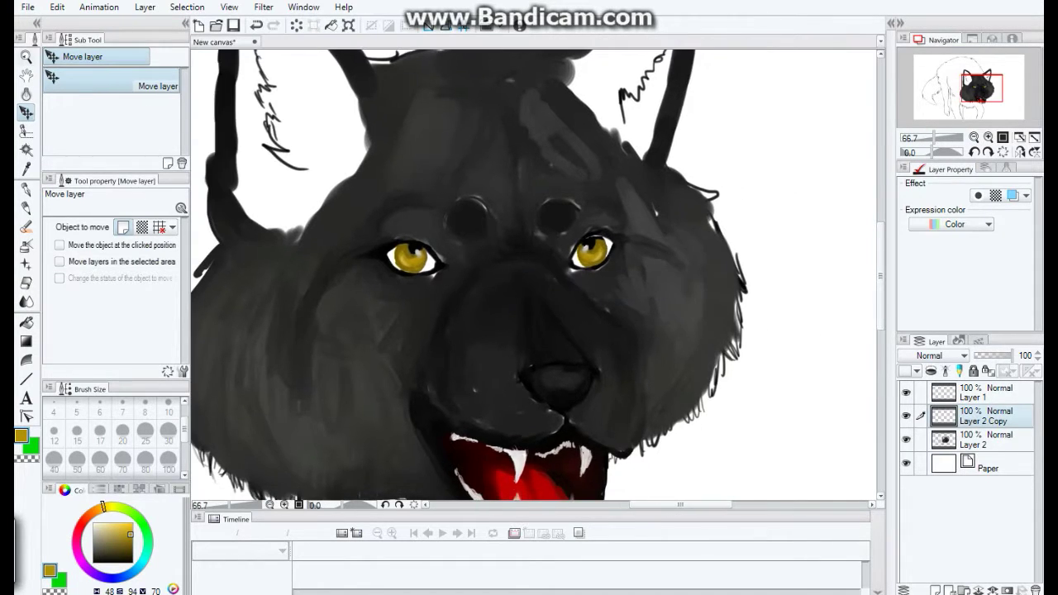
# Step: Touch up the far eye's pupil and upper lid edge in black with the Oil paint brush at size 3
pyautogui.hotkey('ctrl', '+')
pyautogui.hotkey('ctrl', '+')
pyautogui.hotkey('ctrl', '+')
pyautogui.press('b')
pyautogui.hotkey('alt', ']')
pyautogui.hotkey('alt', '[')
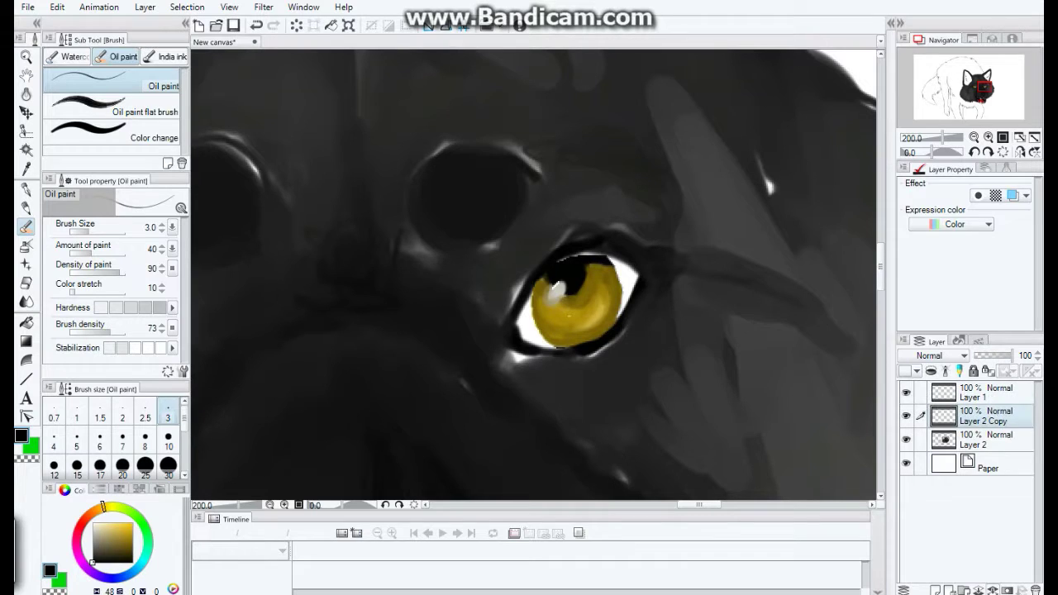
# Step: Merge the iris copy into Layer 2 and blend the far eye's upper edge at brush size 7
pyautogui.hotkey('ctrl', 'e')
pyautogui.press(']')
pyautogui.press(']')
pyautogui.press(']')
pyautogui.press(']')
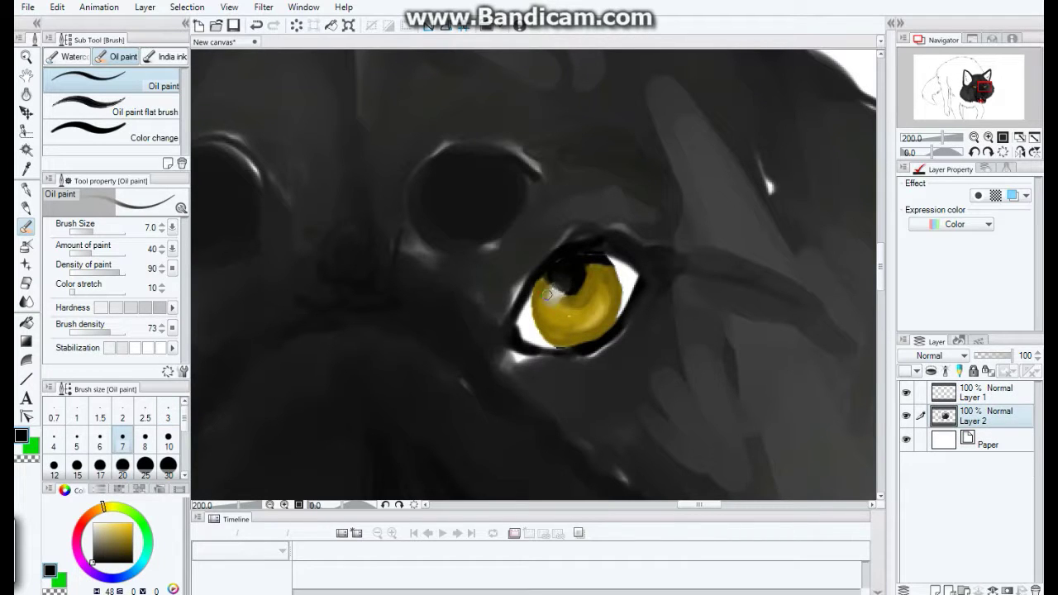
# Step: Paint fur strokes on the near cheek in dark gray with the Oil paint brush at size 30
pyautogui.hotkey('ctrl', '-')
pyautogui.hotkey('ctrl', '-')
pyautogui.hotkey('ctrl', '-')
pyautogui.hotkey('ctrl', '-')
pyautogui.hotkey('ctrl', '-')
pyautogui.hotkey('ctrl', '+')
pyautogui.press('b')
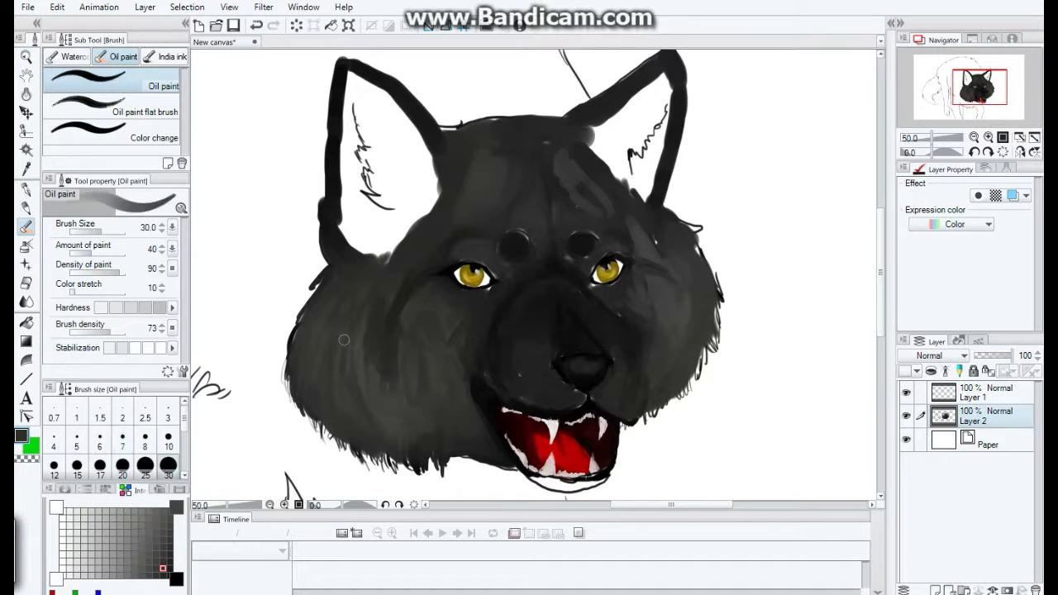
pyautogui.moveTo(425, 371); pyautogui.dragTo(412, 441)
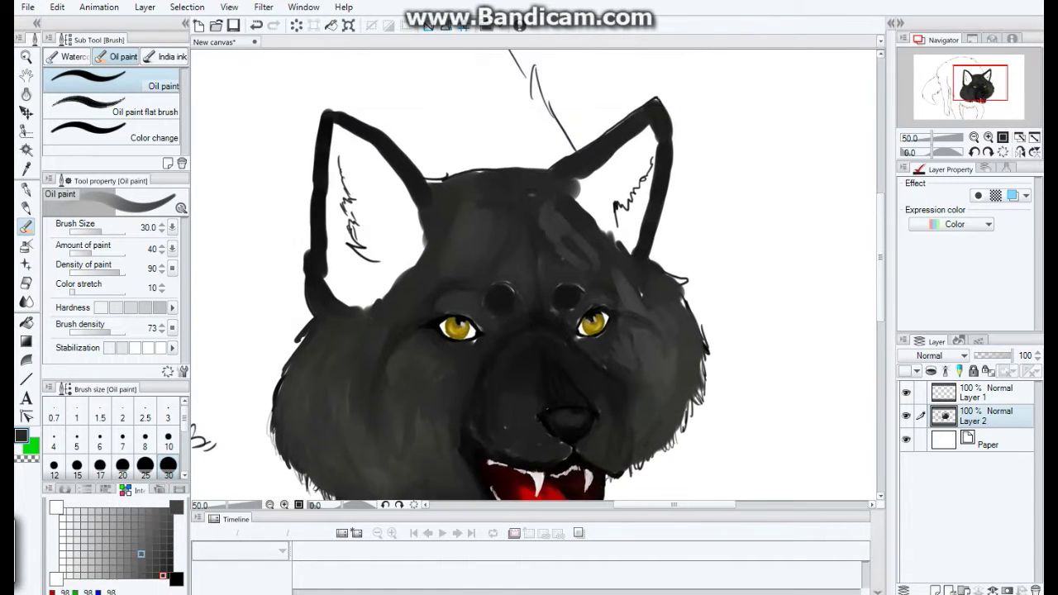
# Step: Fill the inside of the near ear with medium gray, enlarging the Oil paint brush as the fill proceeds
pyautogui.click(134, 539)
pyautogui.moveTo(347, 178); pyautogui.dragTo(356, 273)
pyautogui.moveTo(363, 144)
pyautogui.mouseDown()
pyautogui.moveTo(335, 289)
pyautogui.moveTo(388, 322)
pyautogui.mouseUp()
pyautogui.moveTo(335, 188)
pyautogui.mouseDown()
pyautogui.moveTo(375, 161)
pyautogui.moveTo(424, 262)
pyautogui.moveTo(358, 259)
pyautogui.moveTo(383, 289)
pyautogui.moveTo(364, 175)
pyautogui.moveTo(347, 197)
pyautogui.moveTo(411, 277)
pyautogui.moveTo(421, 109)
pyautogui.moveTo(446, 237)
pyautogui.moveTo(361, 244)
pyautogui.moveTo(414, 178)
pyautogui.mouseUp()
pyautogui.press(']')
pyautogui.press(']')
pyautogui.press(']')
pyautogui.press(']')
pyautogui.moveTo(364, 369)
pyautogui.mouseDown()
pyautogui.moveTo(371, 301)
pyautogui.moveTo(357, 349)
pyautogui.mouseUp()
pyautogui.moveTo(364, 306)
pyautogui.mouseDown()
pyautogui.moveTo(356, 244)
pyautogui.moveTo(438, 237)
pyautogui.moveTo(378, 224)
pyautogui.moveTo(383, 256)
pyautogui.moveTo(418, 267)
pyautogui.moveTo(397, 207)
pyautogui.mouseUp()
# Step: Soften the near ear's interior with gray at size 100, then add dark fur strokes at size 20
pyautogui.click(155, 540)
pyautogui.click(169, 459)
pyautogui.moveTo(403, 287); pyautogui.dragTo(395, 219)
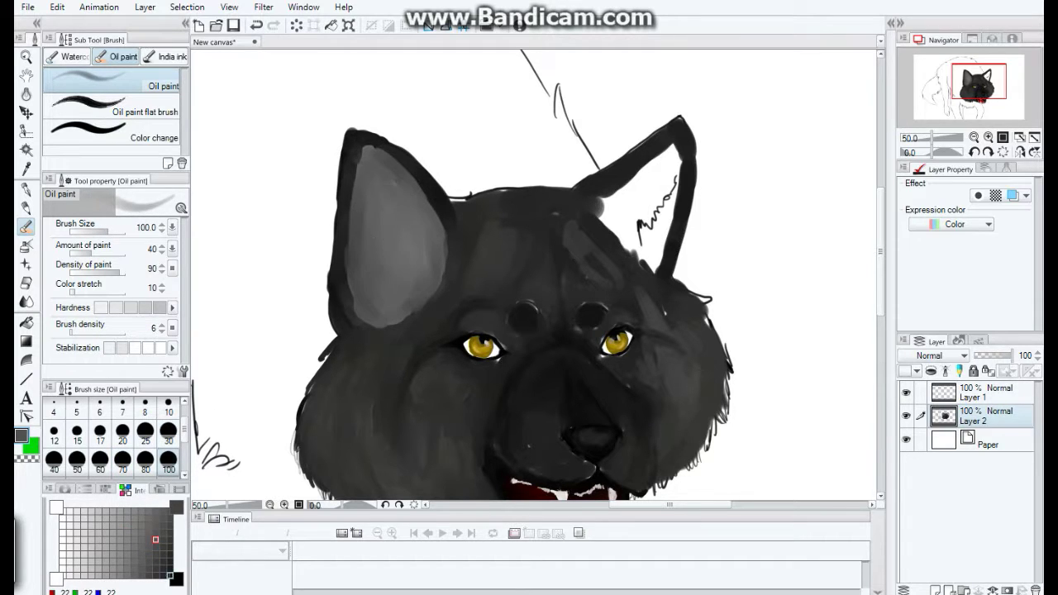
pyautogui.click(123, 430)
pyautogui.moveTo(335, 375); pyautogui.dragTo(356, 283)
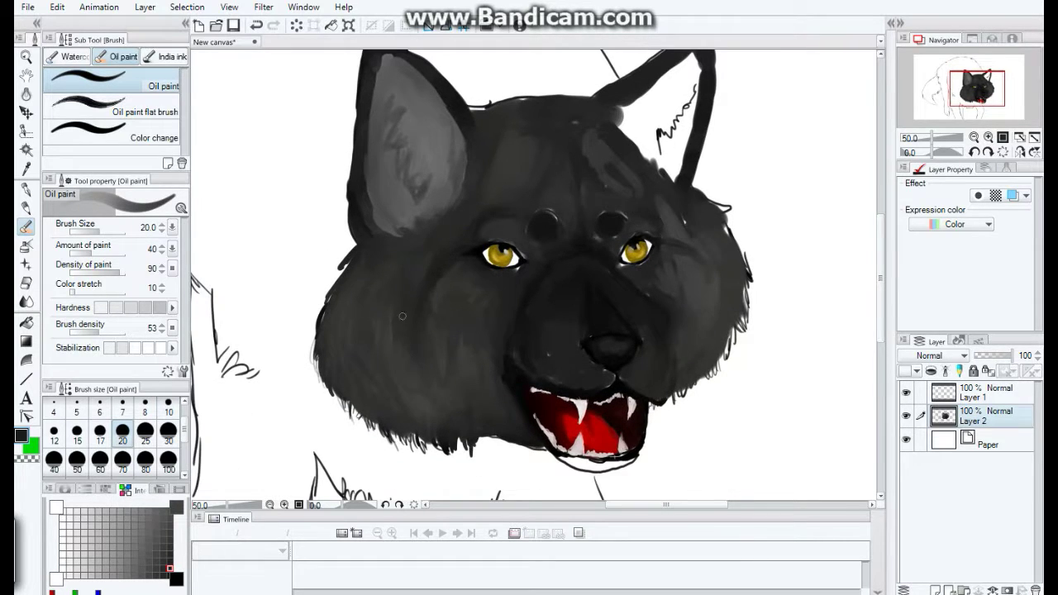
pyautogui.moveTo(403, 316); pyautogui.dragTo(293, 352)
# Step: Fill the inside of the far ear with gray and blend it with a large, low-density Oil paint brush
pyautogui.click(168, 430)
pyautogui.moveTo(97, 325); pyautogui.dragTo(71, 331)
pyautogui.click(168, 469)
pyautogui.moveTo(559, 396); pyautogui.dragTo(593, 416)
pyautogui.moveTo(583, 140)
pyautogui.mouseDown()
pyautogui.moveTo(592, 178)
pyautogui.moveTo(571, 207)
pyautogui.moveTo(604, 132)
pyautogui.moveTo(609, 147)
pyautogui.moveTo(562, 158)
pyautogui.moveTo(579, 182)
pyautogui.moveTo(628, 178)
pyautogui.moveTo(680, 137)
pyautogui.moveTo(579, 140)
pyautogui.mouseUp()
pyautogui.hotkey('ctrl', '0')
# Step: Place Layer 1 beneath Layer 2 and fill the wolf's body with dark gray using the G-pen at size 100
pyautogui.press('p')
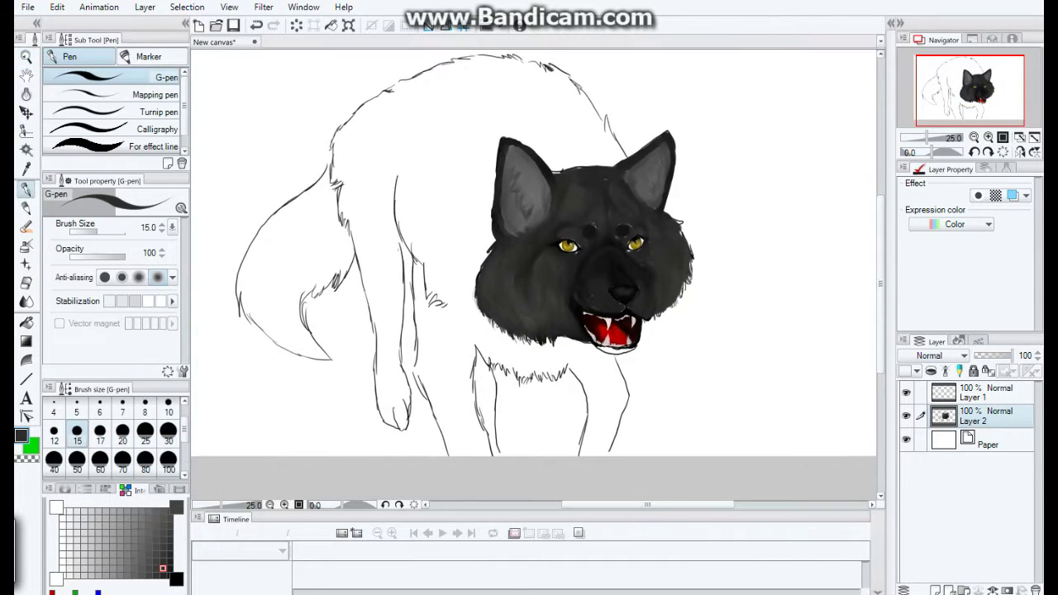
pyautogui.moveTo(984, 393); pyautogui.dragTo(984, 424)
pyautogui.click(168, 459)
pyautogui.moveTo(468, 248)
pyautogui.mouseDown()
pyautogui.moveTo(482, 345)
pyautogui.moveTo(459, 307)
pyautogui.moveTo(430, 340)
pyautogui.moveTo(449, 422)
pyautogui.moveTo(478, 427)
pyautogui.moveTo(488, 375)
pyautogui.moveTo(500, 447)
pyautogui.moveTo(488, 368)
pyautogui.mouseUp()
pyautogui.moveTo(422, 248)
pyautogui.mouseDown()
pyautogui.moveTo(485, 261)
pyautogui.moveTo(628, 157)
pyautogui.mouseUp()
pyautogui.scroll(-3, 628, 248)
pyautogui.moveTo(612, 306); pyautogui.dragTo(600, 364)
# Step: Fill the remaining legs, chest and tail areas of the body with near-black and dark gray tones
pyautogui.click(163, 553)
pyautogui.click(170, 569)
pyautogui.moveTo(579, 302); pyautogui.dragTo(608, 327)
pyautogui.moveTo(508, 287)
pyautogui.mouseDown()
pyautogui.moveTo(616, 335)
pyautogui.moveTo(604, 417)
pyautogui.moveTo(612, 383)
pyautogui.mouseUp()
pyautogui.scroll(5, 613, 383)
pyautogui.moveTo(451, 263); pyautogui.dragTo(410, 301)
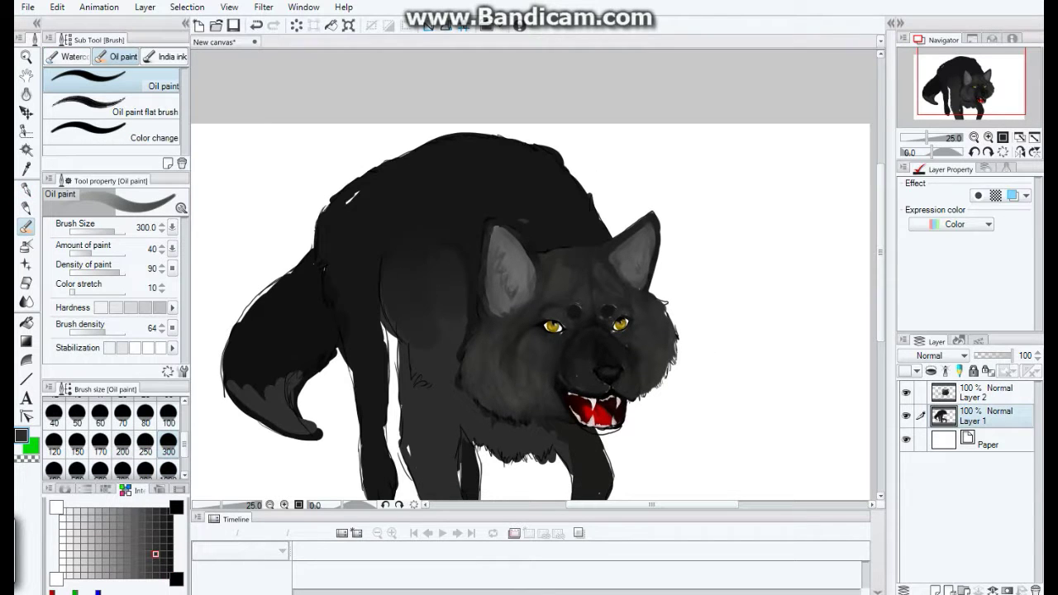
# Step: Blend the gray shading on the tail and chest with the Oil paint brush at size 170 and density 35
pyautogui.press(']')
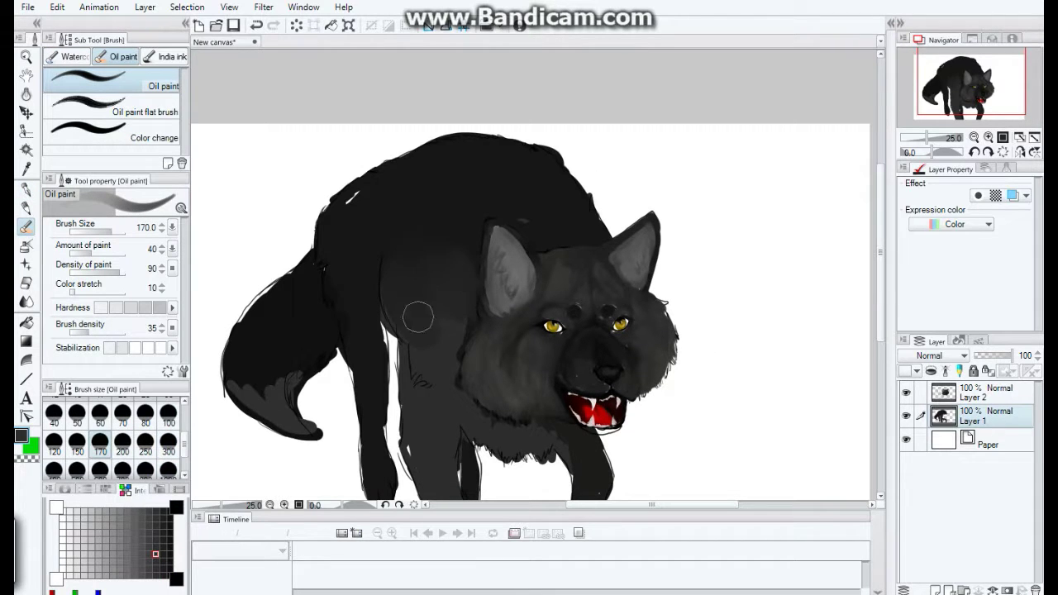
pyautogui.moveTo(255, 359); pyautogui.dragTo(227, 271)
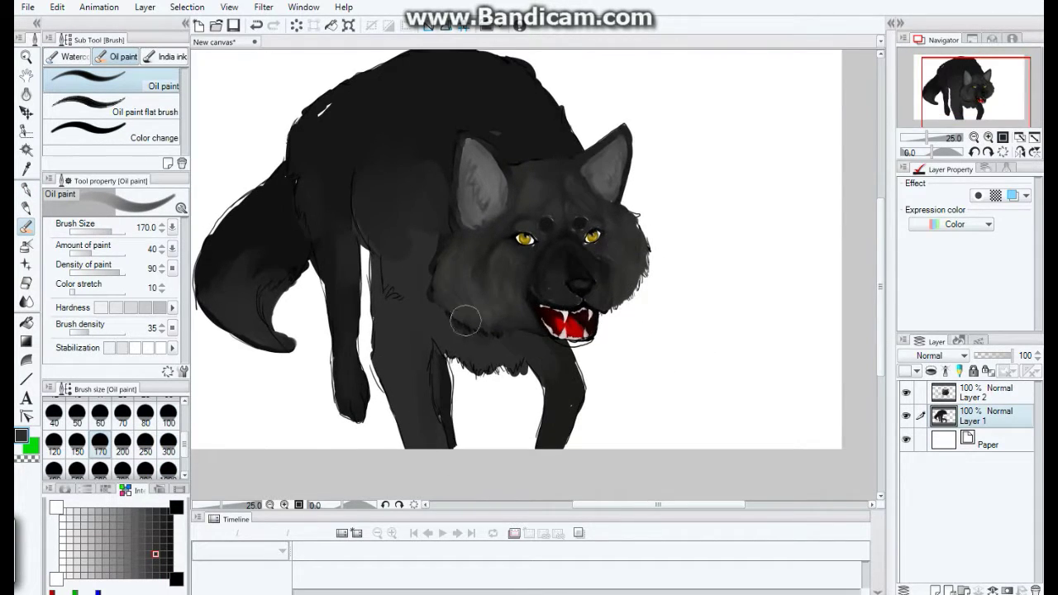
pyautogui.moveTo(530, 130); pyautogui.dragTo(526, 186)
# Step: Add dark fur strokes over the near shoulder at size 30, then shade the upper foreleg at size 70
pyautogui.press('[')
pyautogui.press('[')
pyautogui.press('[')
pyautogui.press('[')
pyautogui.press('[')
pyautogui.press('[')
pyautogui.press('[')
pyautogui.press('[')
pyautogui.press('[')
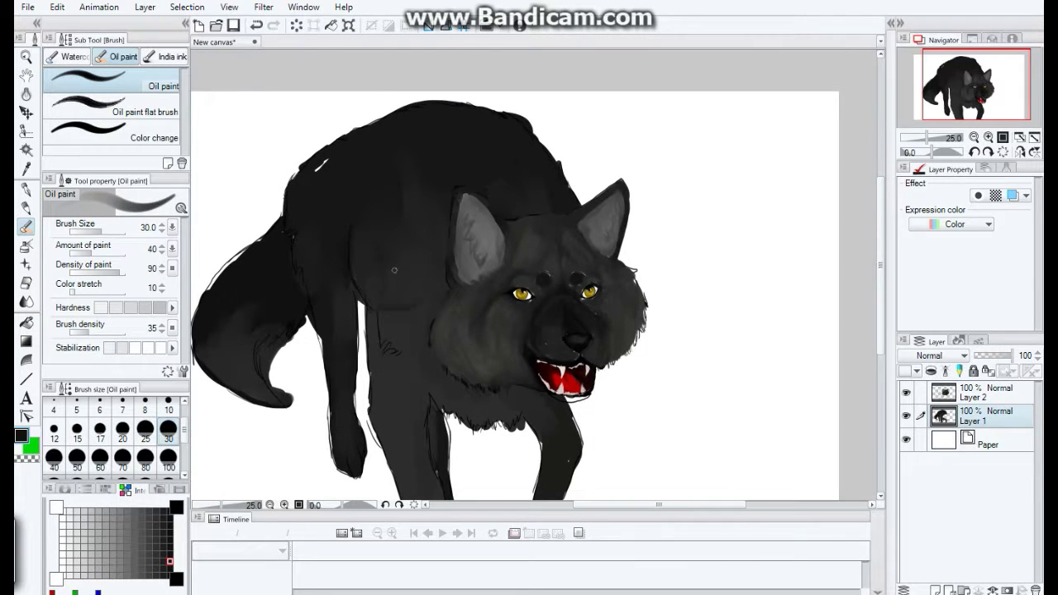
pyautogui.press(']')
pyautogui.press(']')
pyautogui.press(']')
pyautogui.press(']')
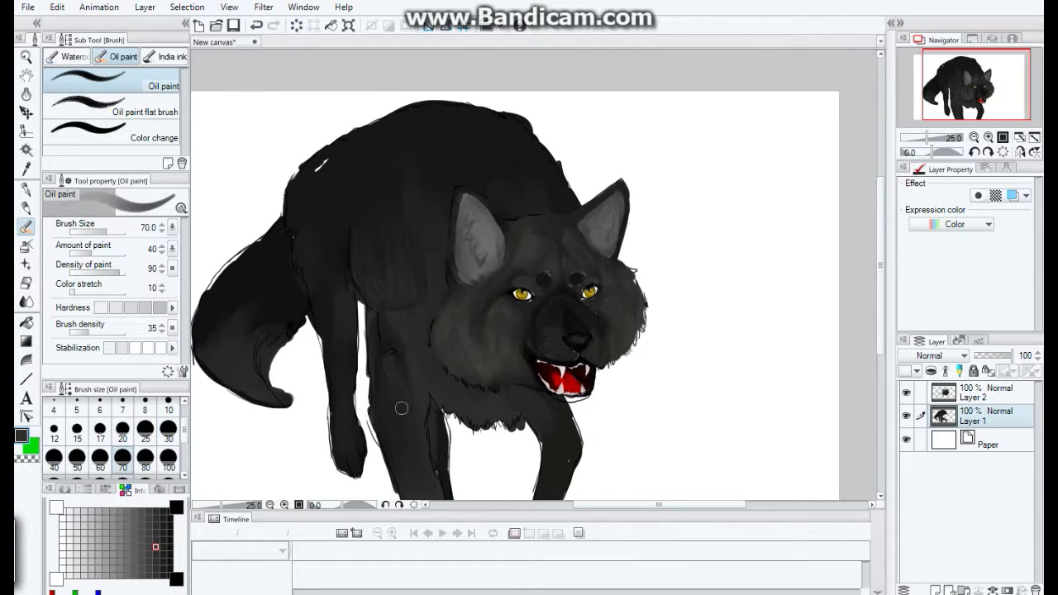
# Step: Smooth the near shoulder and the neck behind the head with sampled dark tones at brush size 70
pyautogui.keyDown('alt'); pyautogui.click(430, 335); pyautogui.keyUp('alt')
pyautogui.keyDown('alt'); pyautogui.click(426, 282); pyautogui.keyUp('alt')
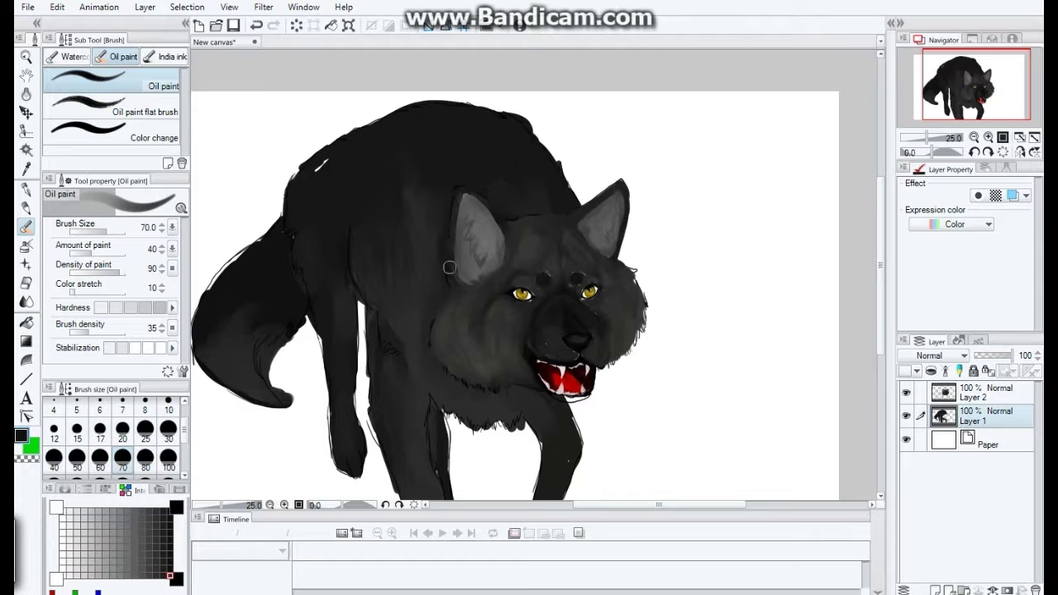
pyautogui.keyDown('alt'); pyautogui.click(437, 258); pyautogui.keyUp('alt')
pyautogui.keyDown('alt'); pyautogui.click(509, 228); pyautogui.keyUp('alt')
pyautogui.moveTo(557, 445); pyautogui.dragTo(492, 401)
# Step: Shade the near foreleg and the chest edge with a sampled dark gray and a larger Oil paint brush
pyautogui.keyDown('alt'); pyautogui.click(400, 360); pyautogui.keyUp('alt')
pyautogui.press(']')
pyautogui.press(']')
pyautogui.moveTo(406, 409); pyautogui.dragTo(418, 493)
pyautogui.moveTo(443, 400); pyautogui.dragTo(456, 410)
# Step: Darken the edge between the hind leg and foreleg with the Oil paint brush at size 20 and density 100
pyautogui.press('[')
pyautogui.press('[')
pyautogui.press('[')
pyautogui.press('[')
pyautogui.press('[')
pyautogui.press('[')
pyautogui.press('[')
pyautogui.press('[')
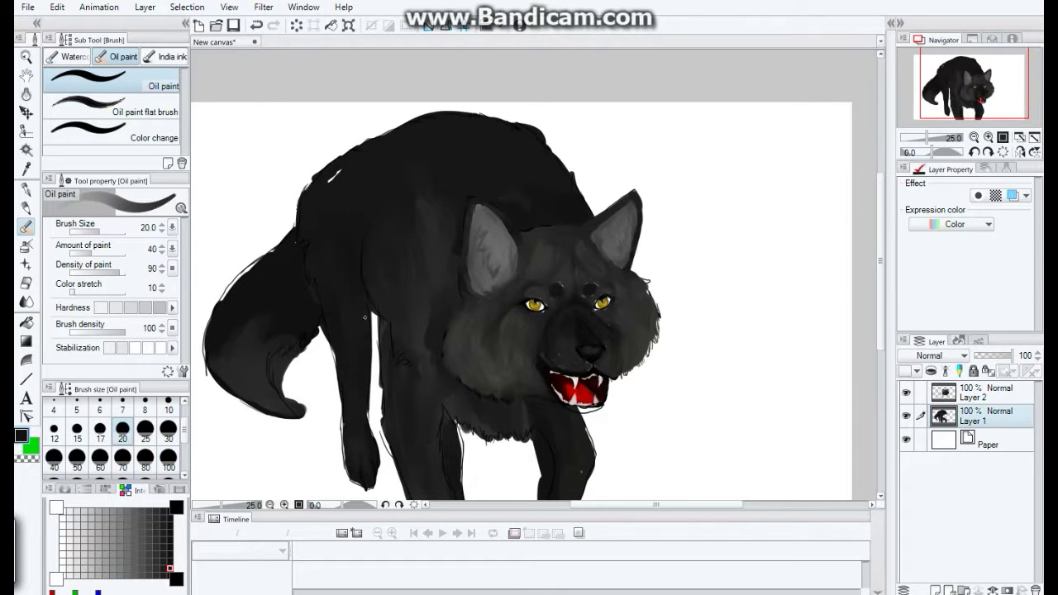
pyautogui.moveTo(365, 316); pyautogui.dragTo(379, 308)
pyautogui.press(']')
# Step: Erase stray paint around the wolf on Layer 2 and on Layer 1
pyautogui.hotkey('alt', ']')
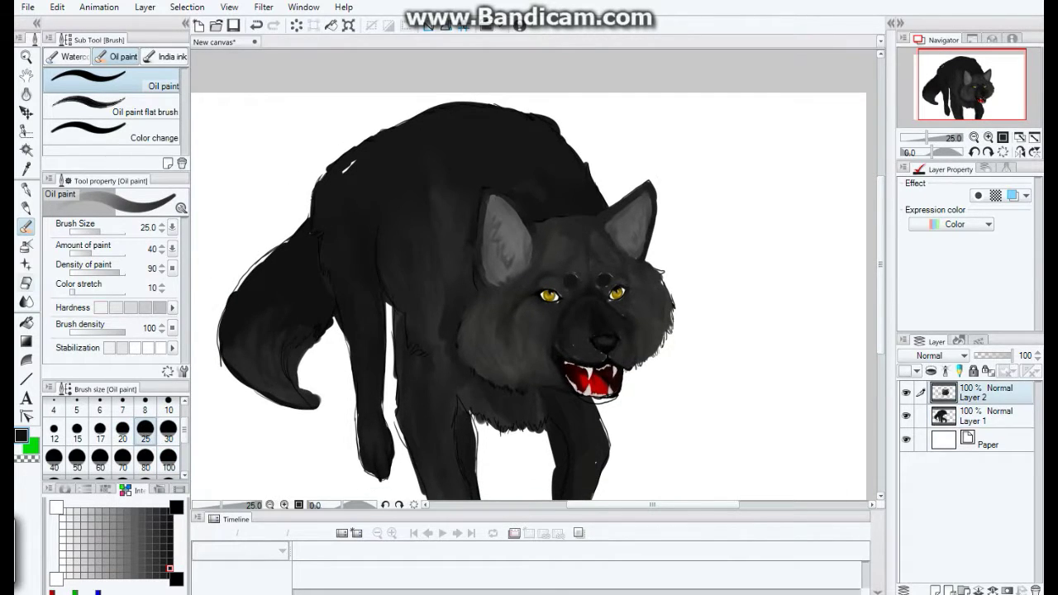
pyautogui.press('e')
pyautogui.moveTo(529, 298)
pyautogui.mouseDown()
pyautogui.moveTo(477, 267)
pyautogui.moveTo(477, 243)
pyautogui.mouseUp()
pyautogui.hotkey('alt', '[')
pyautogui.moveTo(529, 298); pyautogui.dragTo(527, 317)
# Step: Blend the hind leg and back with sampled dark tones, enlarging the Oil paint brush to size 100
pyautogui.press('b')
pyautogui.moveTo(319, 309); pyautogui.dragTo(371, 310)
pyautogui.press(']')
pyautogui.press(']')
pyautogui.press(']')
pyautogui.press(']')
pyautogui.press(']')
pyautogui.press(']')
pyautogui.press(']')
pyautogui.keyDown('alt'); pyautogui.click(371, 310); pyautogui.keyUp('alt')
pyautogui.keyDown('alt'); pyautogui.click(434, 211); pyautogui.keyUp('alt')
pyautogui.moveTo(538, 189); pyautogui.dragTo(558, 233)
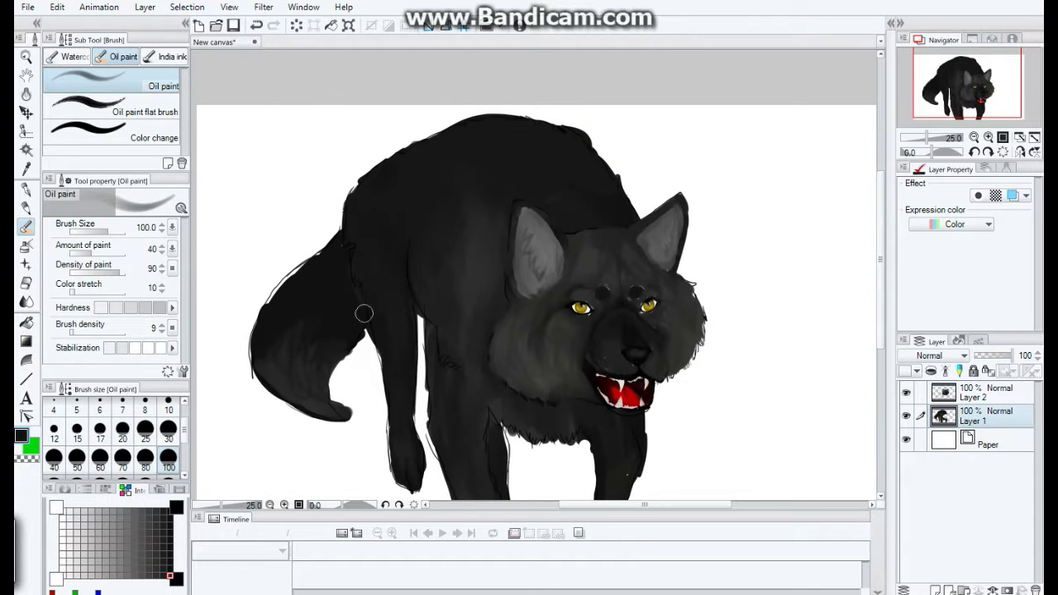
# Step: Deepen the shadows on the back behind the ears and inside the near foreleg with sampled dark tones and the Oil paint brush at size 100
pyautogui.keyDown('alt'); pyautogui.click(401, 241); pyautogui.keyUp('alt')
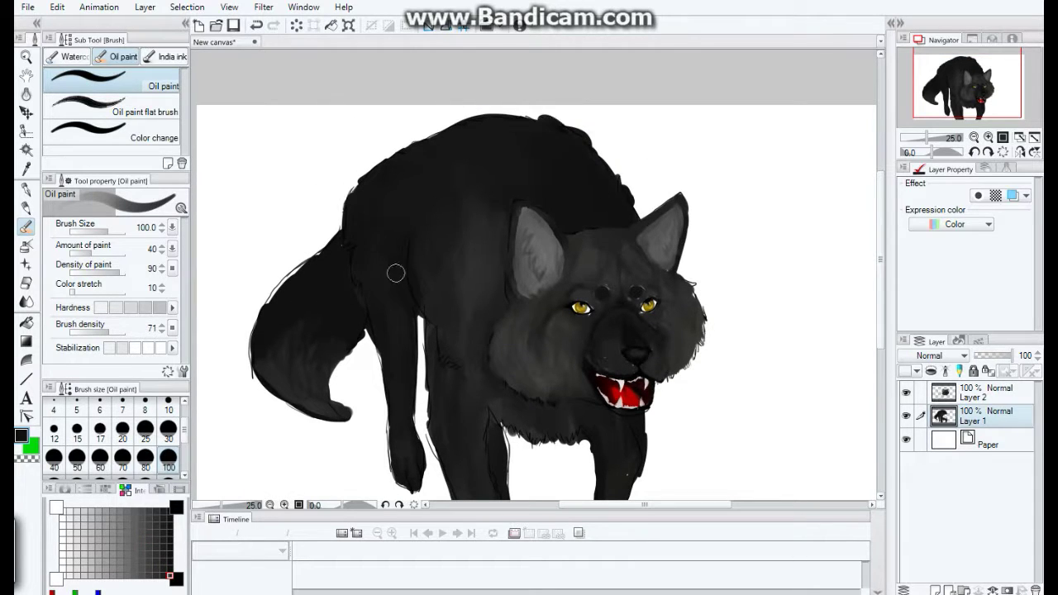
pyautogui.click(64, 490)
pyautogui.keyDown('alt'); pyautogui.click(503, 282); pyautogui.keyUp('alt')
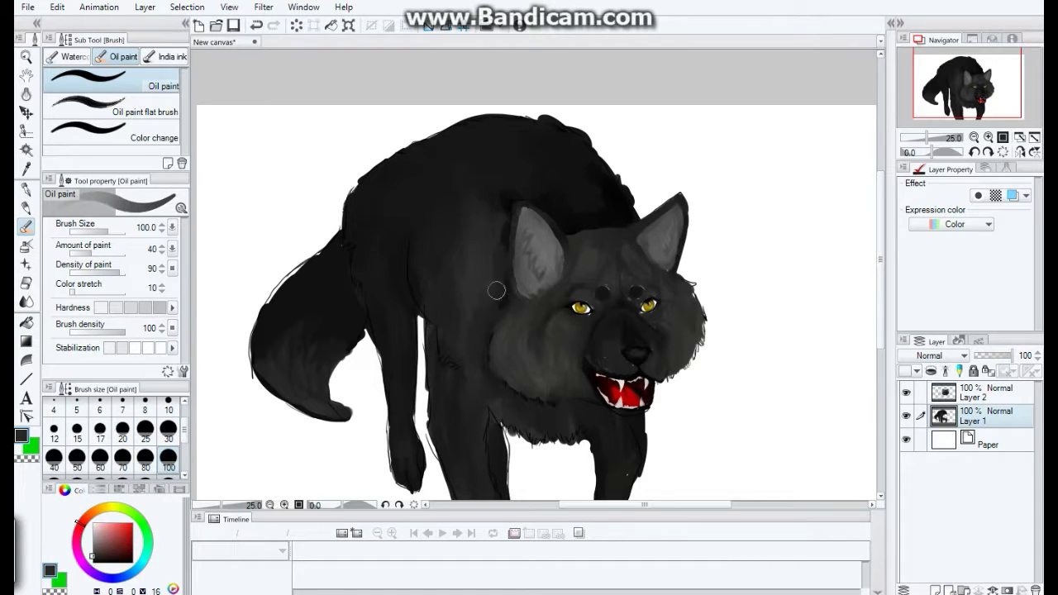
pyautogui.scroll(-3, 502, 282)
pyautogui.keyDown('alt'); pyautogui.click(277, 272); pyautogui.keyUp('alt')
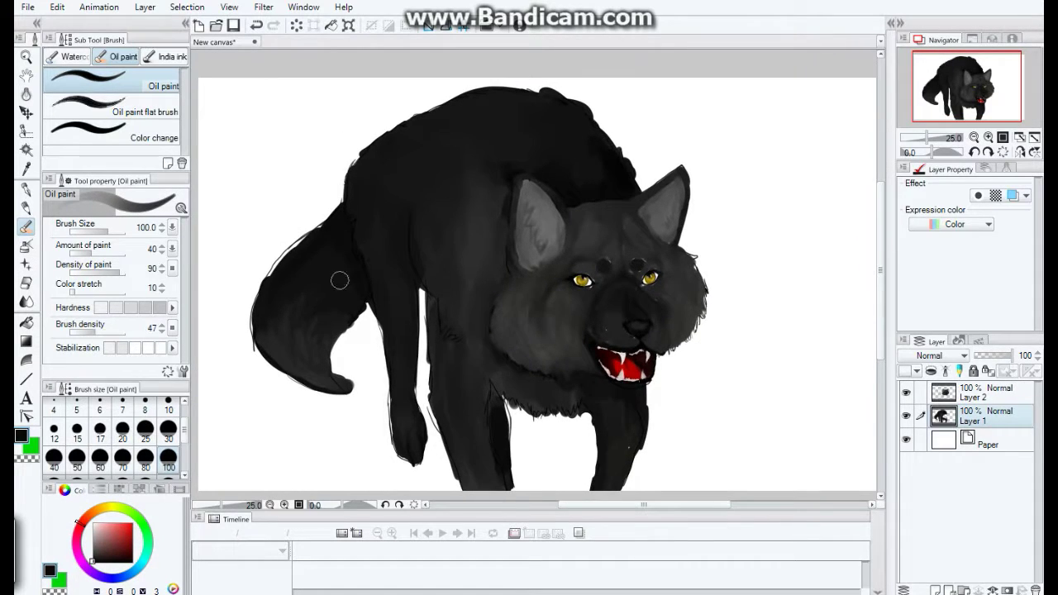
# Step: Darken the tail, its base and the hind leg with sampled near-black tones, keeping the Oil paint brush at size 100
pyautogui.scroll(2, 319, 301)
pyautogui.keyDown('alt'); pyautogui.click(395, 244); pyautogui.keyUp('alt')
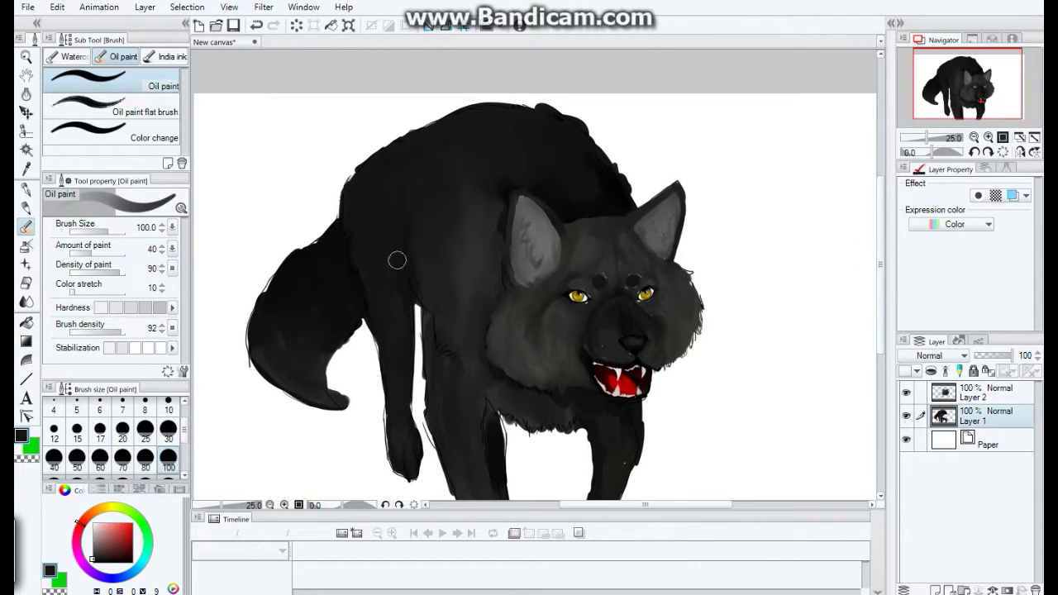
pyautogui.keyDown('alt'); pyautogui.click(401, 286); pyautogui.keyUp('alt')
pyautogui.scroll(-5, 400, 258)
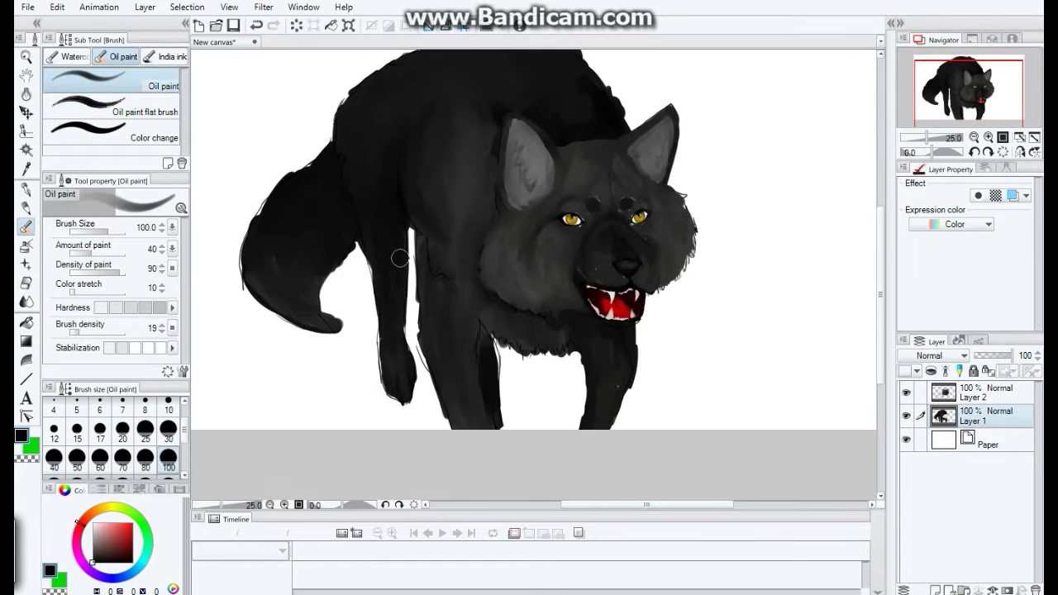
# Step: Softly shade the flank and shoulder with sampled dark tones and the Oil paint brush at size 200
pyautogui.scroll(5, 400, 259)
pyautogui.keyDown('alt'); pyautogui.click(537, 211); pyautogui.keyUp('alt')
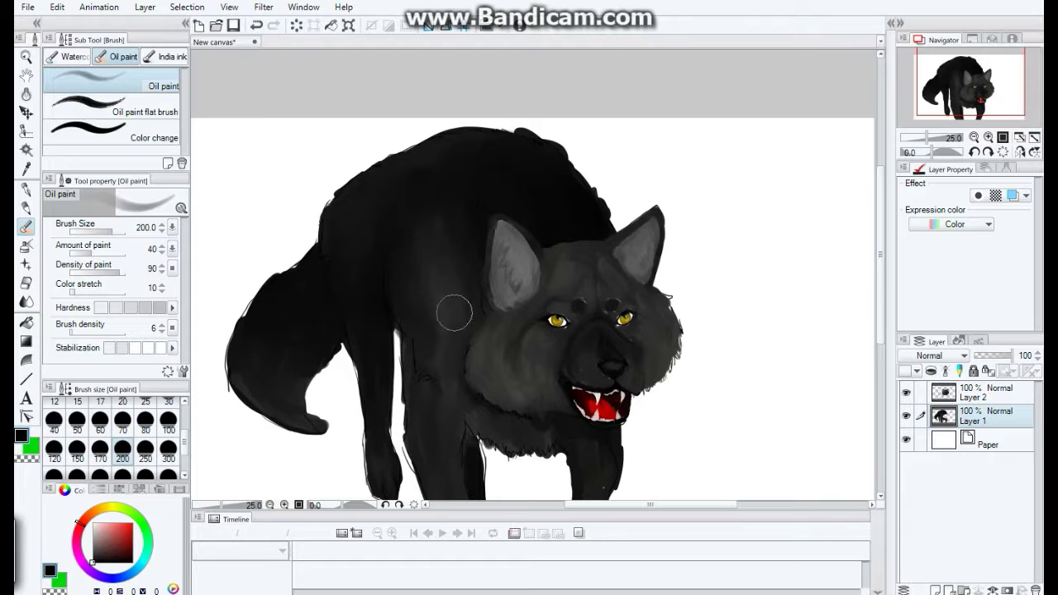
pyautogui.hscroll(1, 389, 414)
pyautogui.keyDown('alt'); pyautogui.click(319, 371); pyautogui.keyUp('alt')
pyautogui.scroll(-4, 398, 371)
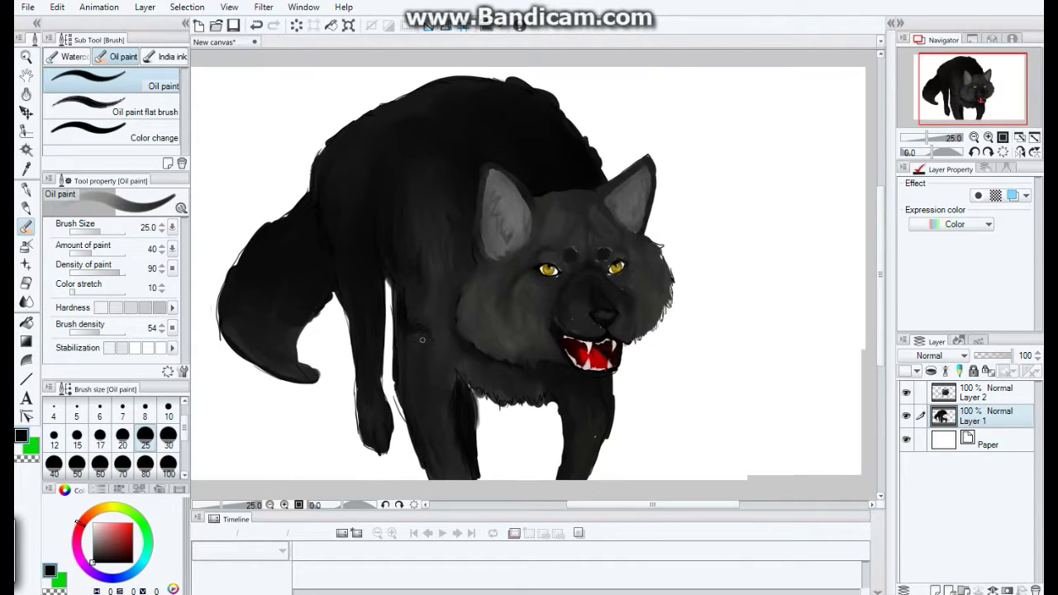
# Step: Paint over the sketch lines along the tail's lower edge and the hind leg with the Oil paint brush at size 25
pyautogui.moveTo(223, 317)
pyautogui.mouseDown()
pyautogui.moveTo(314, 390)
pyautogui.moveTo(336, 307)
pyautogui.mouseUp()
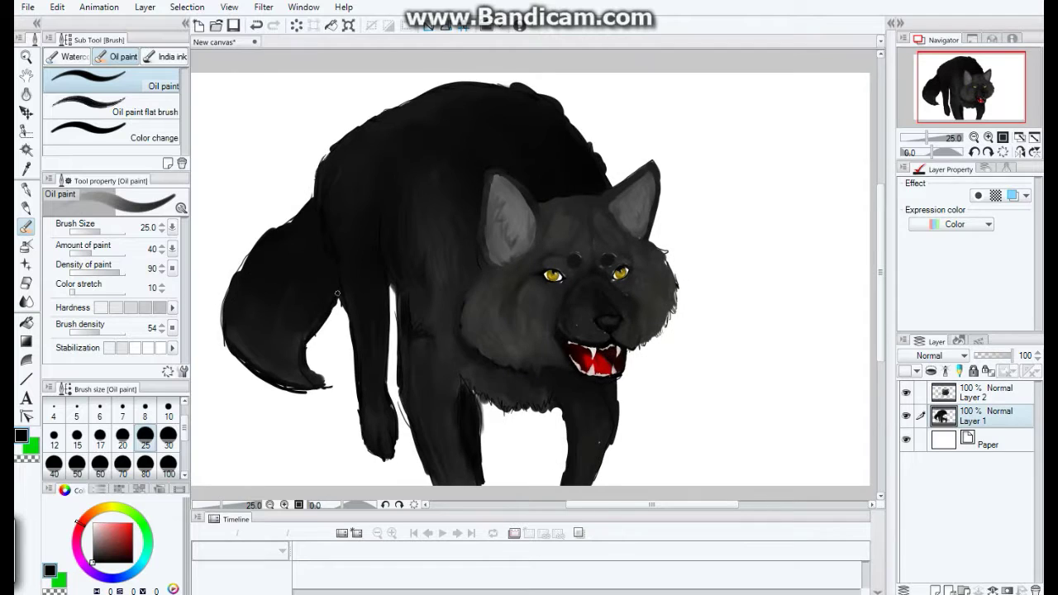
pyautogui.hscroll(1, 337, 293)
pyautogui.keyDown('alt'); pyautogui.click(286, 347); pyautogui.keyUp('alt')
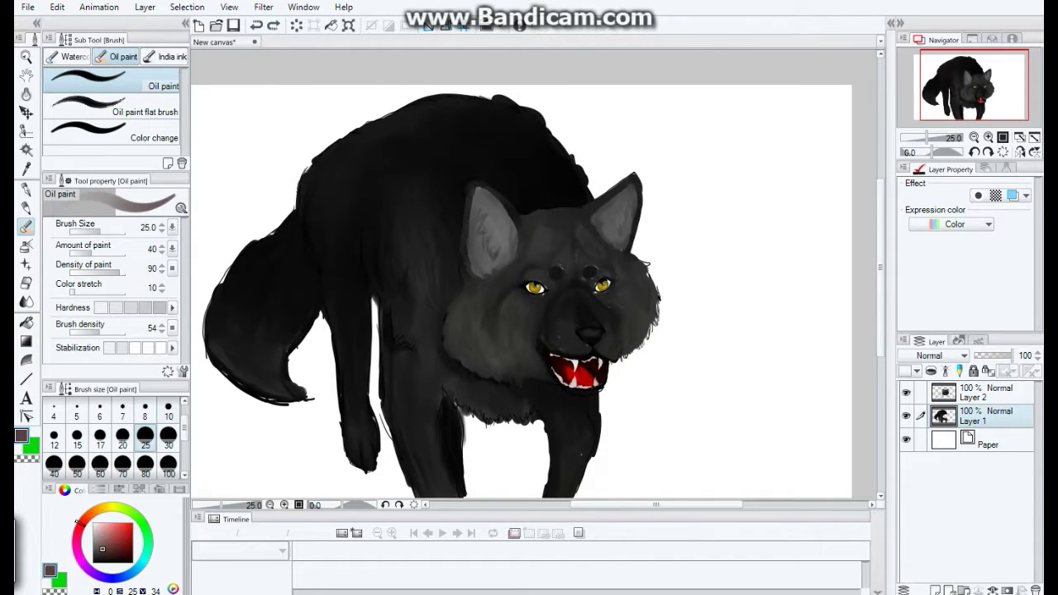
# Step: Blend the flank and hind leg with a sampled near-black, enlarging the Oil paint brush to size 100
pyautogui.press(']')
pyautogui.keyDown('alt'); pyautogui.click(368, 219); pyautogui.keyUp('alt')
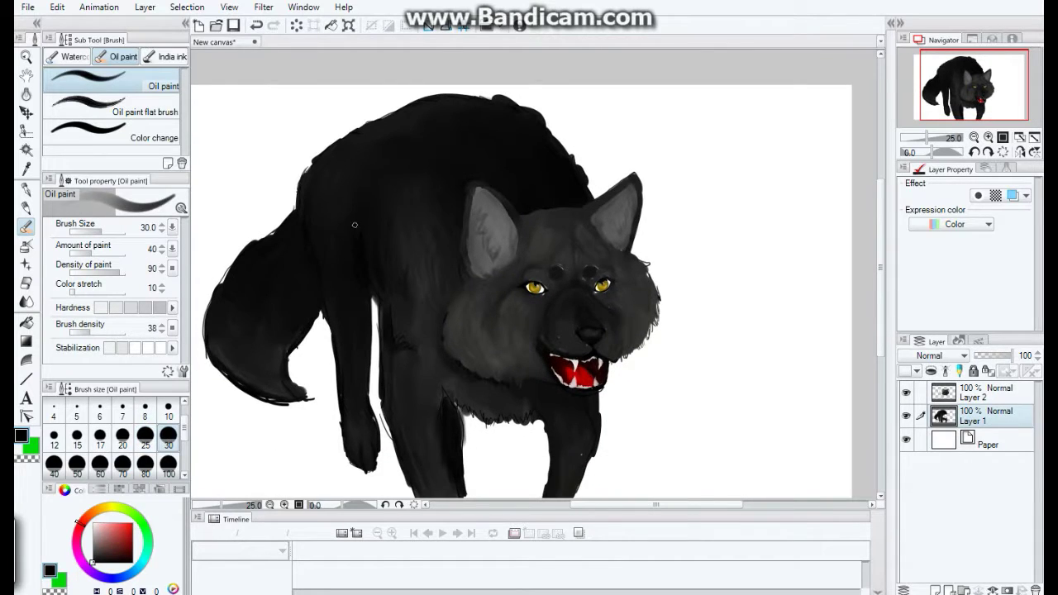
pyautogui.scroll(-1, 383, 381)
pyautogui.press(']')
pyautogui.press(']')
pyautogui.press(']')
pyautogui.press(']')
pyautogui.press(']')
pyautogui.press(']')
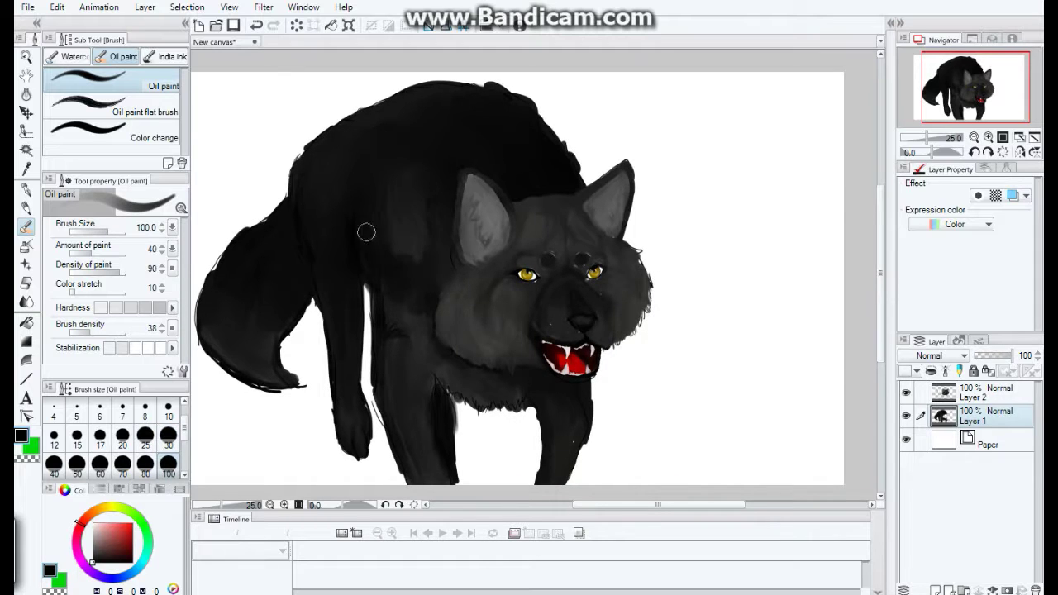
pyautogui.scroll(-1, 345, 369)
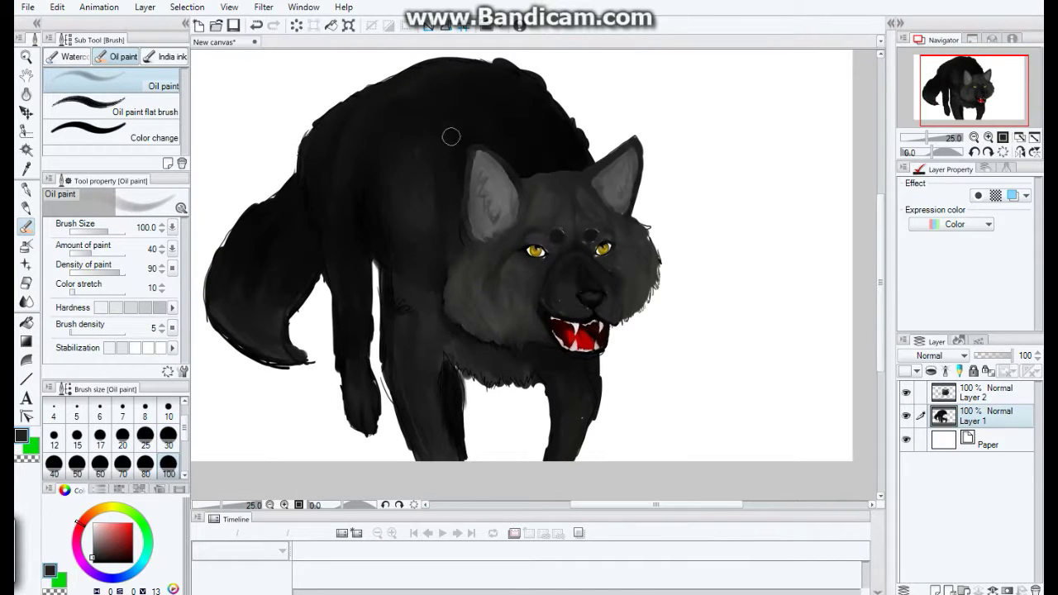
# Step: Merge Layer 2 down into Layer 1
pyautogui.hotkey('alt', ']')
pyautogui.hotkey('ctrl', 'e')
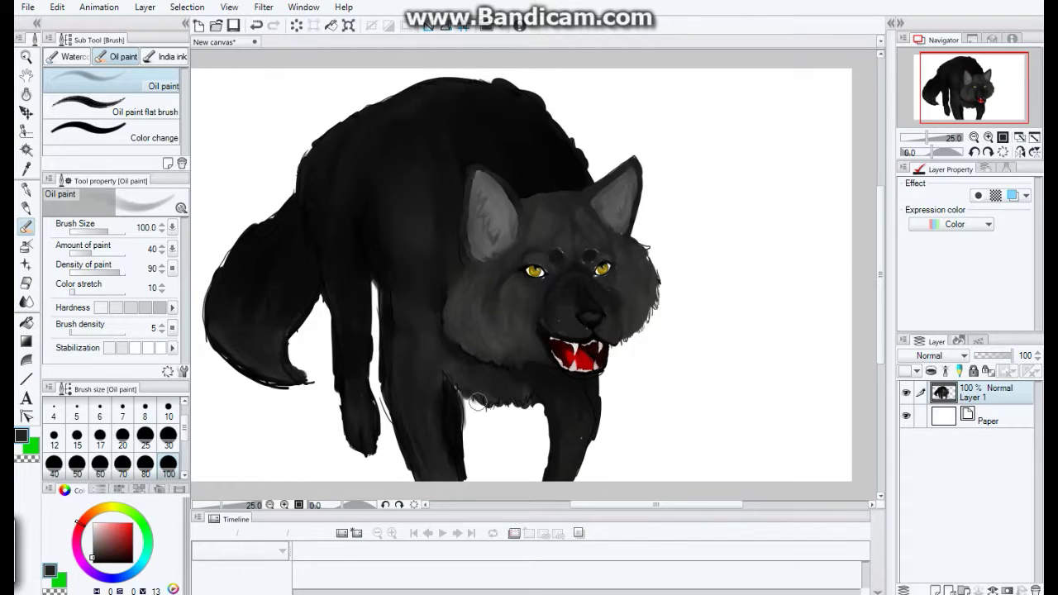
pyautogui.scroll(1, 267, 278)
pyautogui.scroll(-2, 449, 355)
pyautogui.scroll(2, 622, 183)
pyautogui.scroll(1, 622, 184)
# Step: Shade the shoulder, hind leg, tail and the back behind the head with soft Oil paint strokes at size 100
pyautogui.moveTo(432, 217); pyautogui.dragTo(442, 273)
pyautogui.moveTo(368, 206); pyautogui.dragTo(352, 310)
pyautogui.moveTo(281, 377)
pyautogui.mouseDown()
pyautogui.moveTo(286, 323)
pyautogui.moveTo(318, 310)
pyautogui.mouseUp()
pyautogui.moveTo(538, 203)
pyautogui.mouseDown()
pyautogui.moveTo(496, 153)
pyautogui.moveTo(578, 215)
pyautogui.mouseUp()
pyautogui.keyDown('alt'); pyautogui.click(588, 204); pyautogui.keyUp('alt')
pyautogui.moveTo(480, 148)
pyautogui.mouseDown()
pyautogui.moveTo(565, 193)
pyautogui.moveTo(532, 214)
pyautogui.moveTo(543, 160)
pyautogui.moveTo(498, 164)
pyautogui.moveTo(452, 286)
pyautogui.moveTo(357, 212)
pyautogui.moveTo(335, 245)
pyautogui.moveTo(384, 216)
pyautogui.moveTo(363, 194)
pyautogui.moveTo(275, 377)
pyautogui.moveTo(314, 331)
pyautogui.moveTo(275, 354)
pyautogui.moveTo(256, 308)
pyautogui.moveTo(316, 291)
pyautogui.moveTo(515, 184)
pyautogui.moveTo(585, 214)
pyautogui.mouseUp()
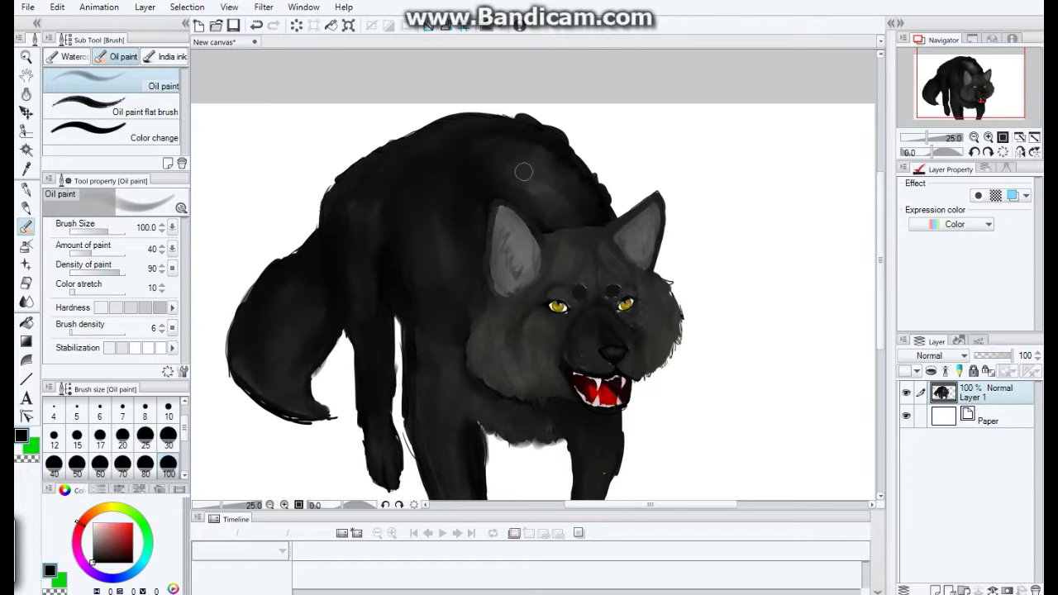
# Step: Smooth the tones across the body and back edge with the Oil paint brush, adjusting its brush density to 45 and lower
pyautogui.scroll(-2, 585, 214)
pyautogui.press('m')
pyautogui.press('b')
pyautogui.click(77, 329)
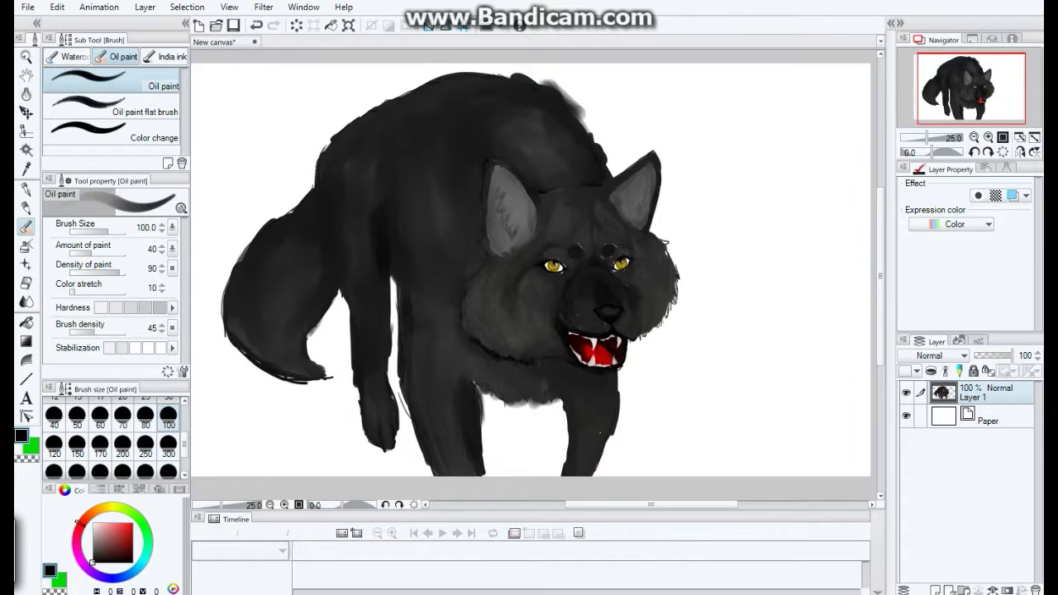
pyautogui.moveTo(97, 328); pyautogui.dragTo(64, 329)
# Step: Clean up the background along the back's outline with the white Darker pencil at size 300
pyautogui.scroll(1, 337, 223)
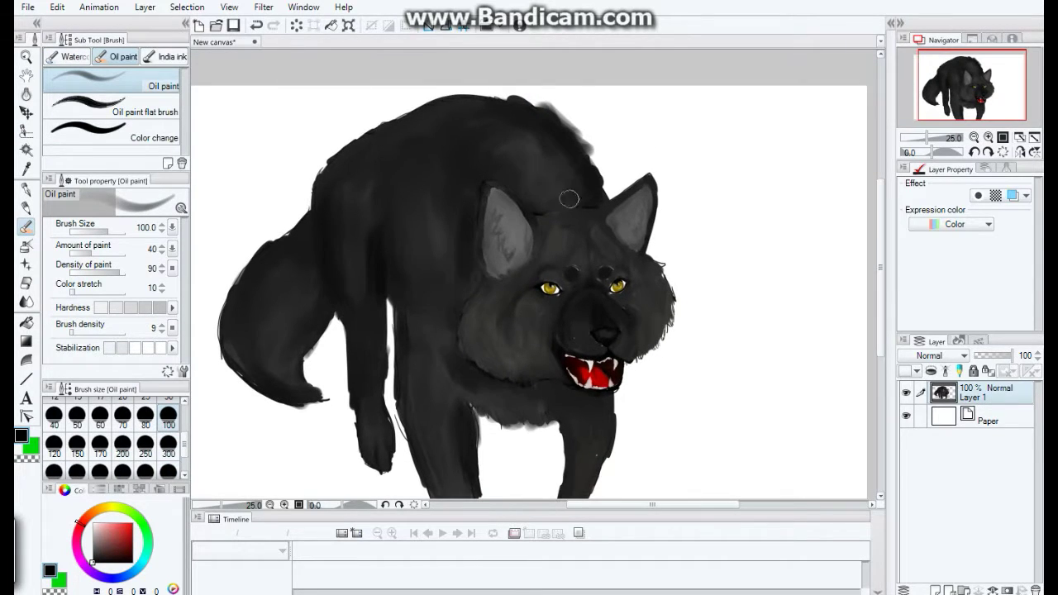
pyautogui.press('p')
pyautogui.scroll(-1, 339, 94)
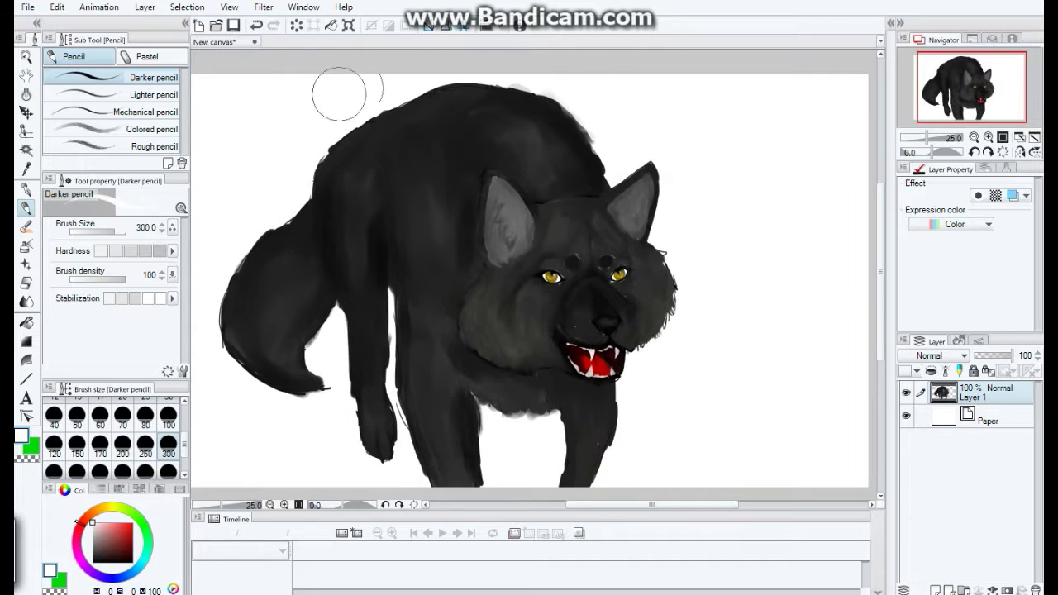
# Step: Paint dark shadows around the cheek, behind the ears, under the belly and on the far foreleg with the Oil paint brush at density 53
pyautogui.press('b')
pyautogui.click(104, 329)
pyautogui.moveTo(439, 272)
pyautogui.mouseDown()
pyautogui.moveTo(463, 356)
pyautogui.moveTo(579, 463)
pyautogui.mouseUp()
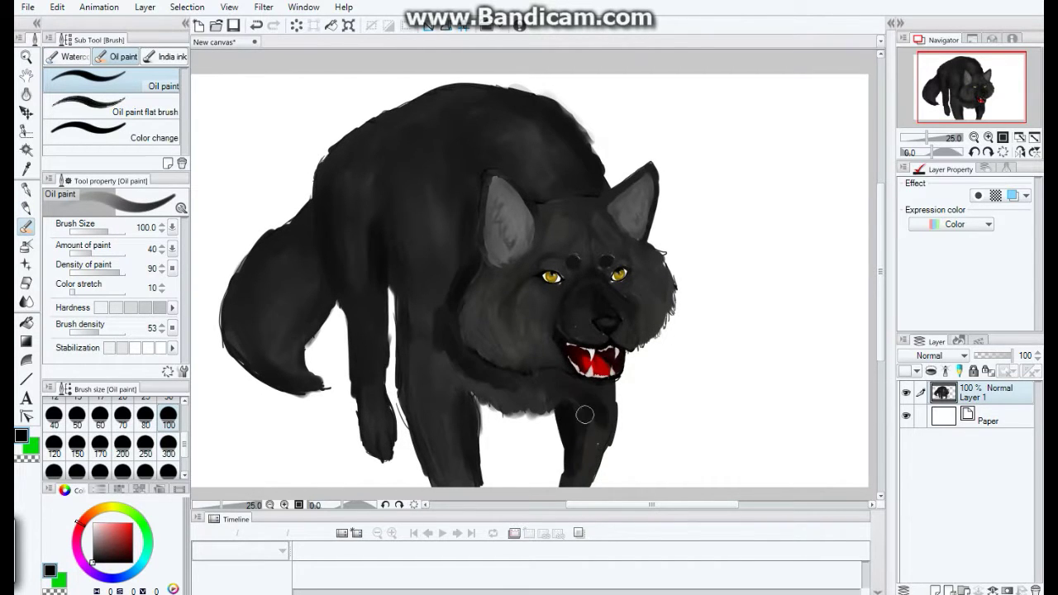
pyautogui.moveTo(529, 372); pyautogui.dragTo(604, 422)
pyautogui.scroll(1, 524, 227)
pyautogui.scroll(1, 555, 217)
pyautogui.scroll(1, 421, 275)
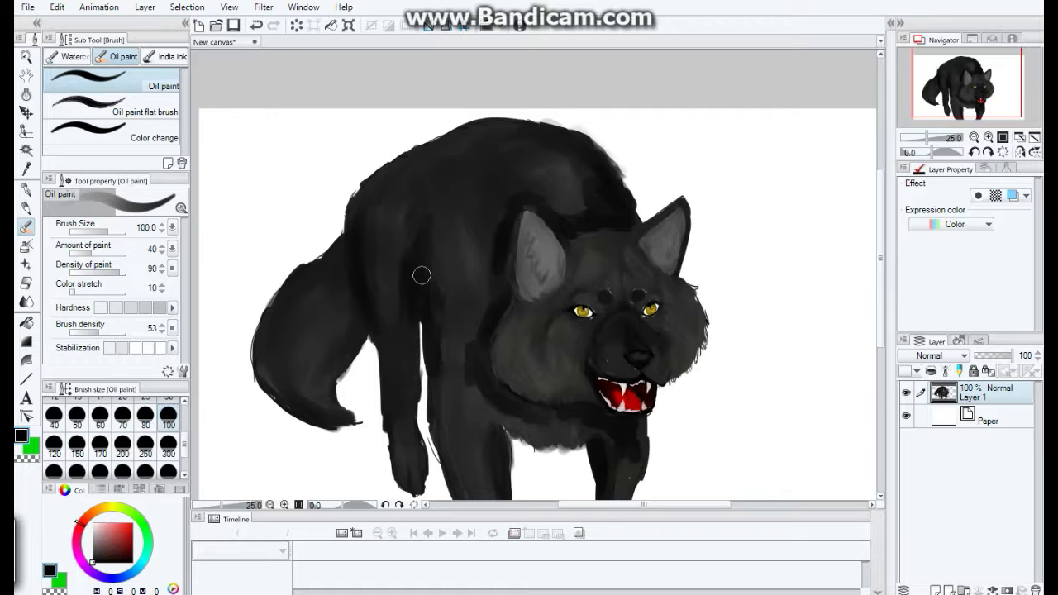
pyautogui.scroll(-1, 394, 286)
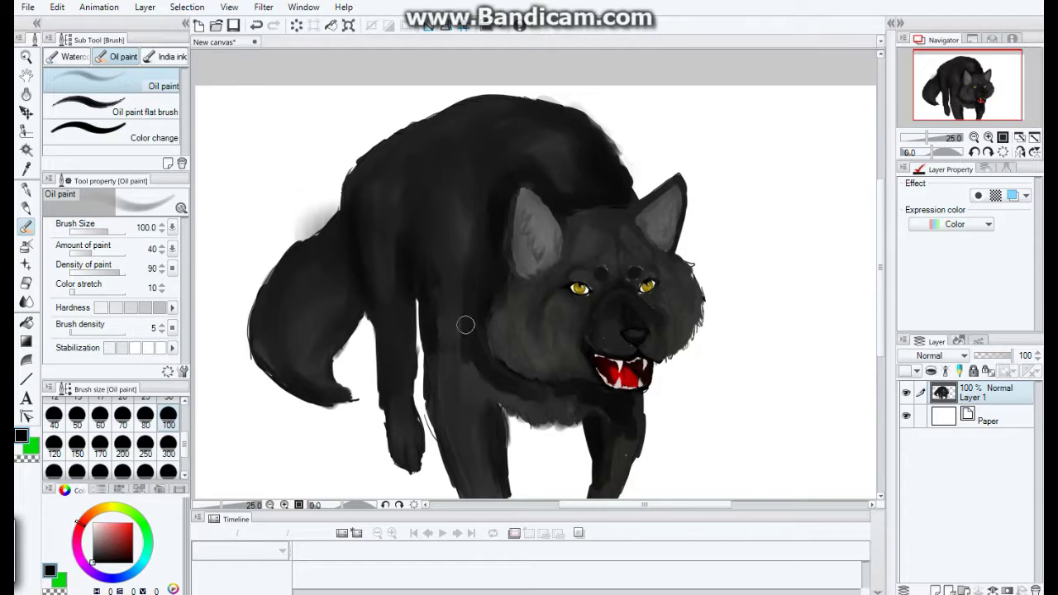
# Step: Ink the lower jaw's outline in black with the G-pen at size 10
pyautogui.hotkey('ctrl', 'space')
pyautogui.click(622, 405)
pyautogui.press('p')
pyautogui.press('[')
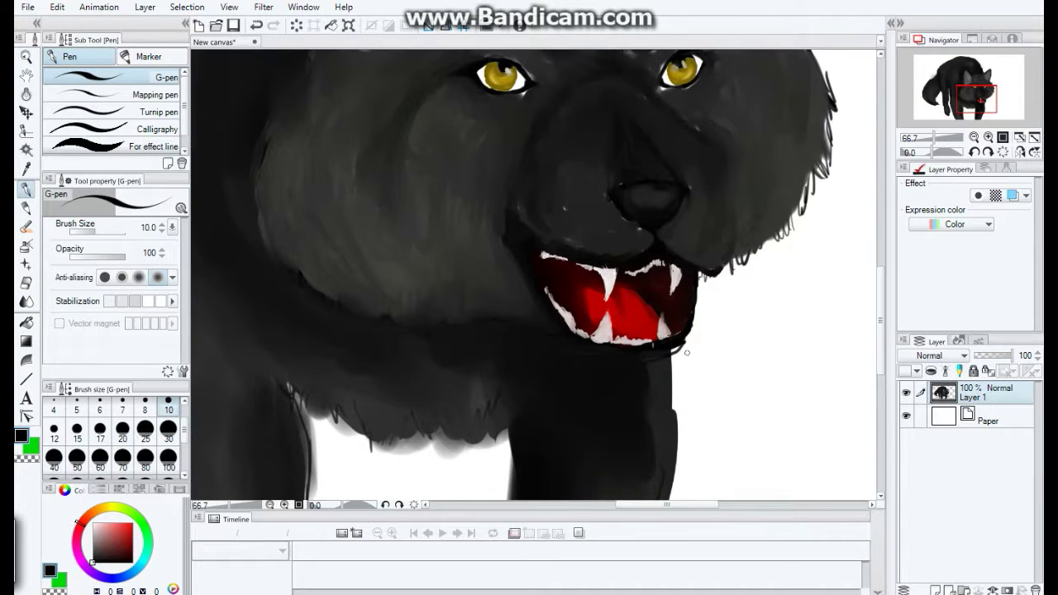
pyautogui.hotkey('ctrl', 'alt', 'space')
pyautogui.click(546, 303)
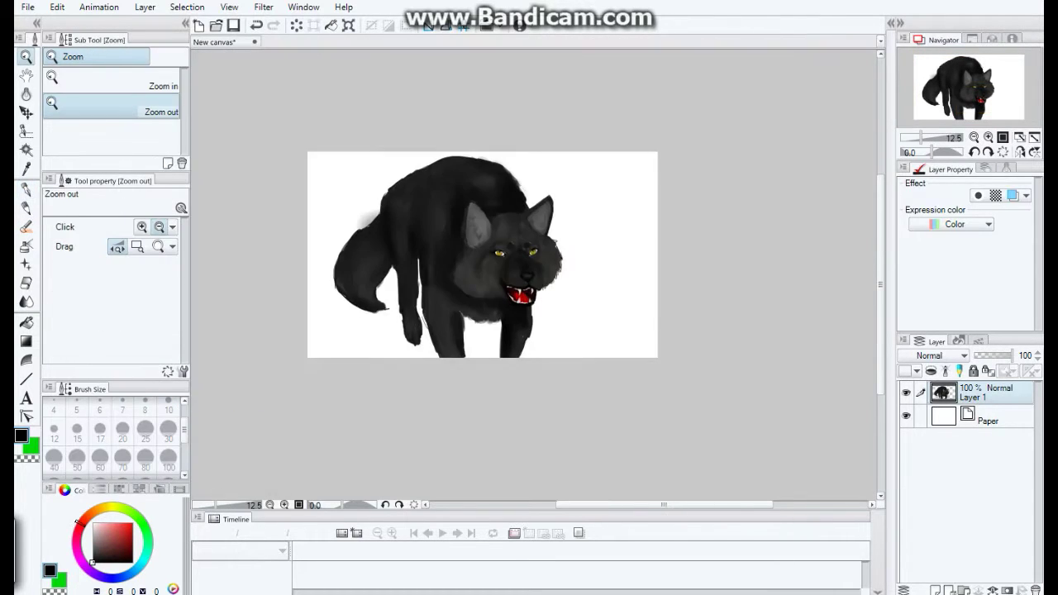
pyautogui.scroll(2, 389, 269)
# Step: Add fur strokes to the chest and foreleg with the Oil paint brush, enlarging it from size 30 to 50
pyautogui.press('b')
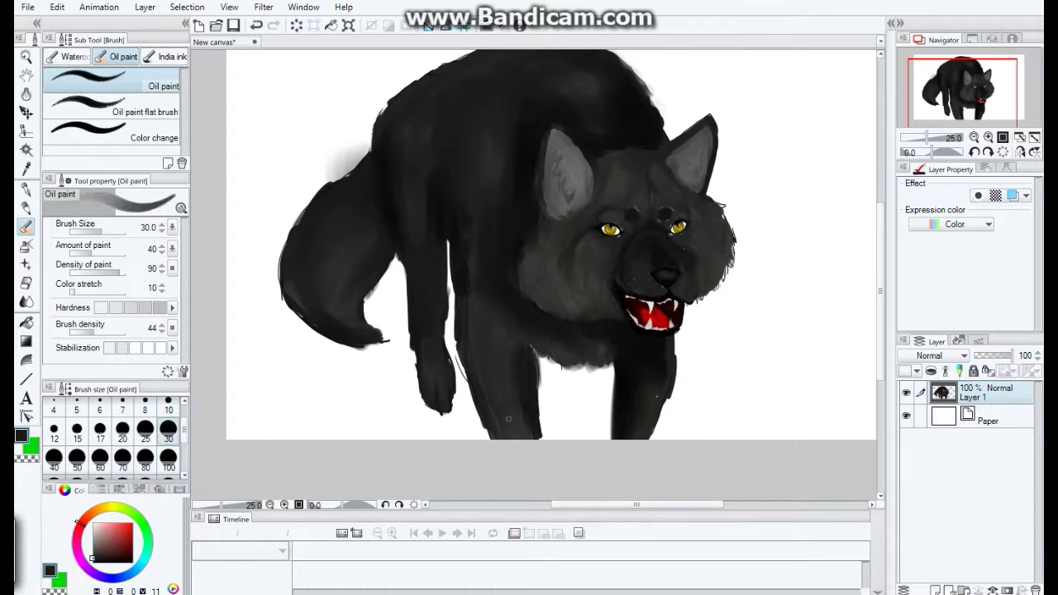
pyautogui.moveTo(536, 354); pyautogui.dragTo(556, 391)
pyautogui.press(']')
pyautogui.press(']')
pyautogui.scroll(2, 392, 300)
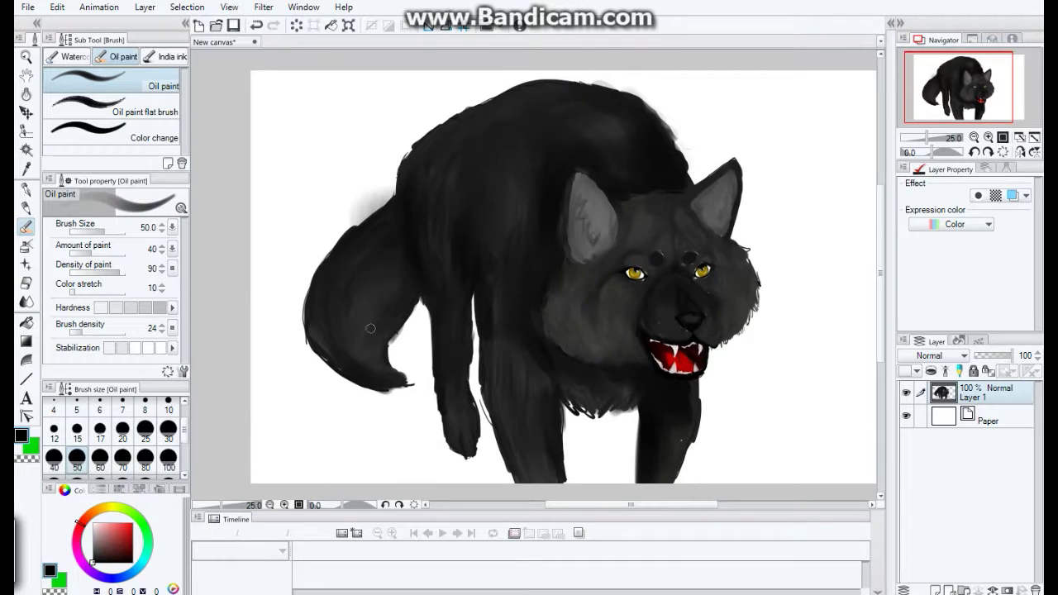
# Step: Texture the tail and darken the forelegs at size 50, and blend the back with the Oil paint brush at size 100
pyautogui.scroll(5, 487, 258)
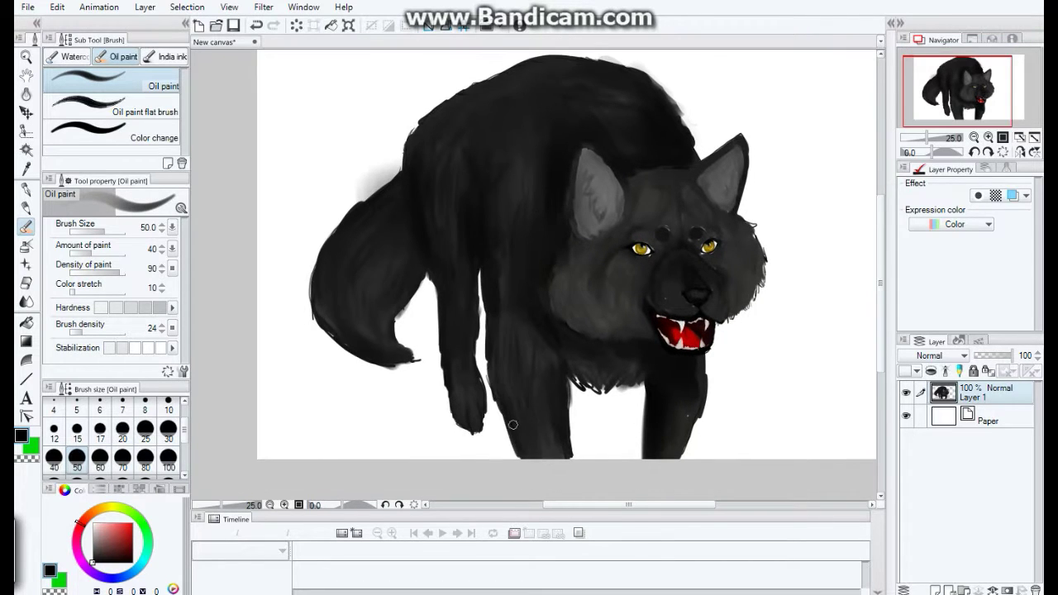
pyautogui.scroll(-5, 438, 264)
pyautogui.press(']')
pyautogui.press(']')
pyautogui.press(']')
pyautogui.press(']')
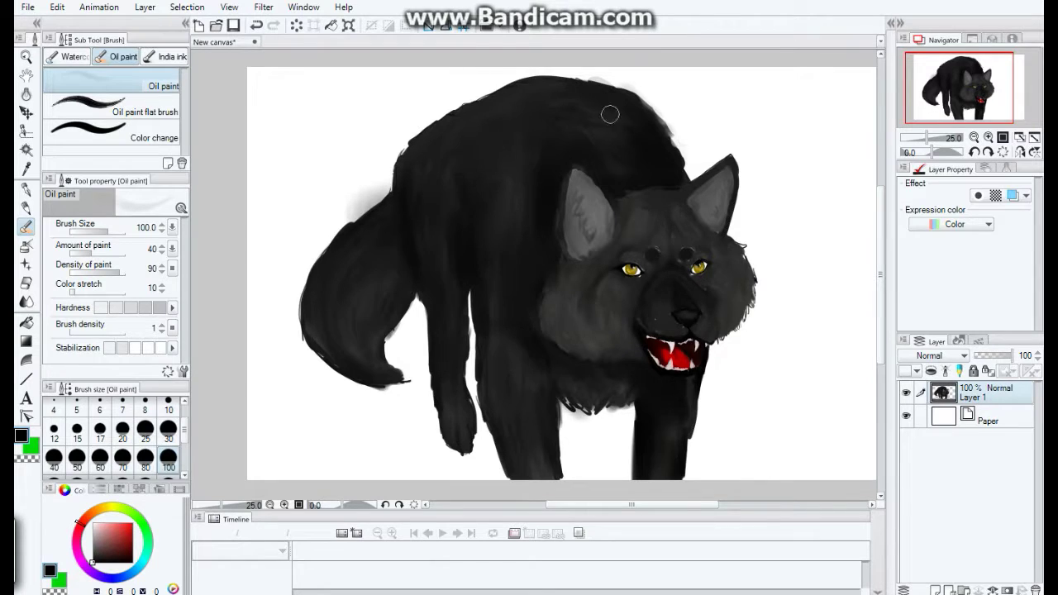
pyautogui.scroll(-1, 446, 232)
# Step: Select the whole head including both ears and the jaw with the Selection pen at size 150
pyautogui.press('m')
pyautogui.moveTo(530, 189); pyautogui.dragTo(497, 120)
pyautogui.hotkey('ctrl', 'd')
pyautogui.press(']')
pyautogui.press(']')
pyautogui.press(']')
pyautogui.moveTo(533, 275)
pyautogui.mouseDown()
pyautogui.moveTo(653, 318)
pyautogui.moveTo(645, 216)
pyautogui.moveTo(732, 249)
pyautogui.mouseUp()
pyautogui.moveTo(711, 162)
pyautogui.mouseDown()
pyautogui.moveTo(691, 192)
pyautogui.moveTo(703, 178)
pyautogui.mouseUp()
pyautogui.moveTo(583, 162); pyautogui.dragTo(566, 248)
pyautogui.moveTo(612, 339)
pyautogui.mouseDown()
pyautogui.moveTo(632, 368)
pyautogui.moveTo(670, 360)
pyautogui.mouseUp()
# Step: Darken the selected head with the Hue/Saturation/Luminosity correction at brightness -25, and clear the selection
pyautogui.click(57, 7)
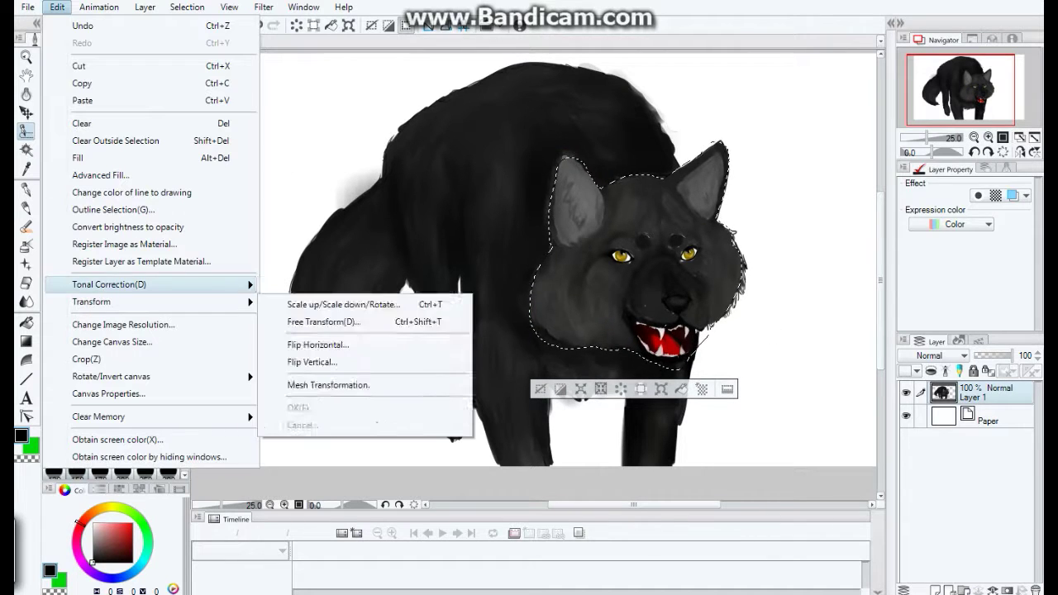
pyautogui.click(348, 302)
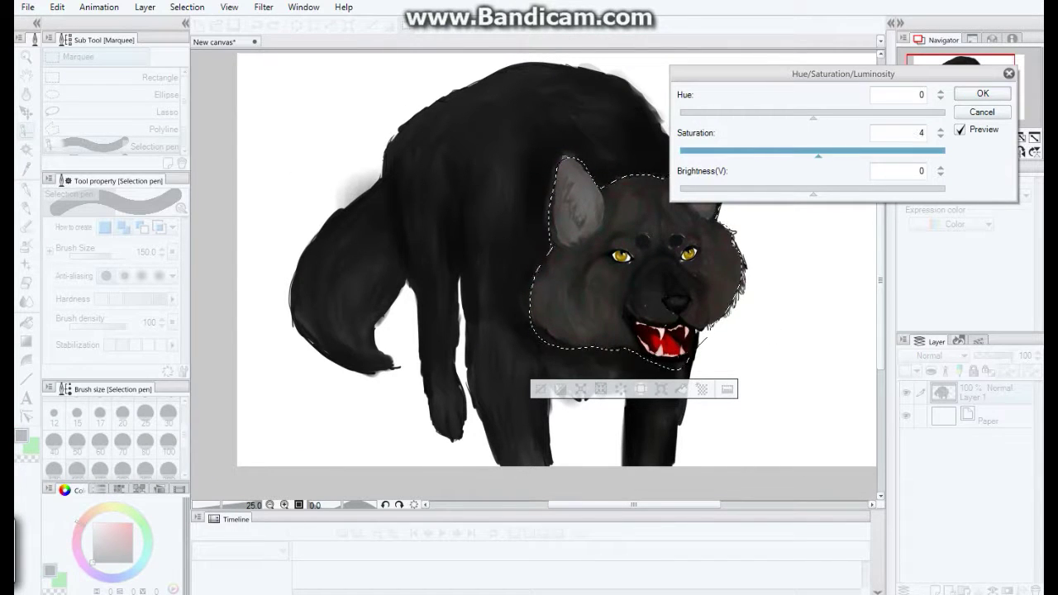
pyautogui.press('Tab')
pyautogui.write('-25')
pyautogui.press('Return')
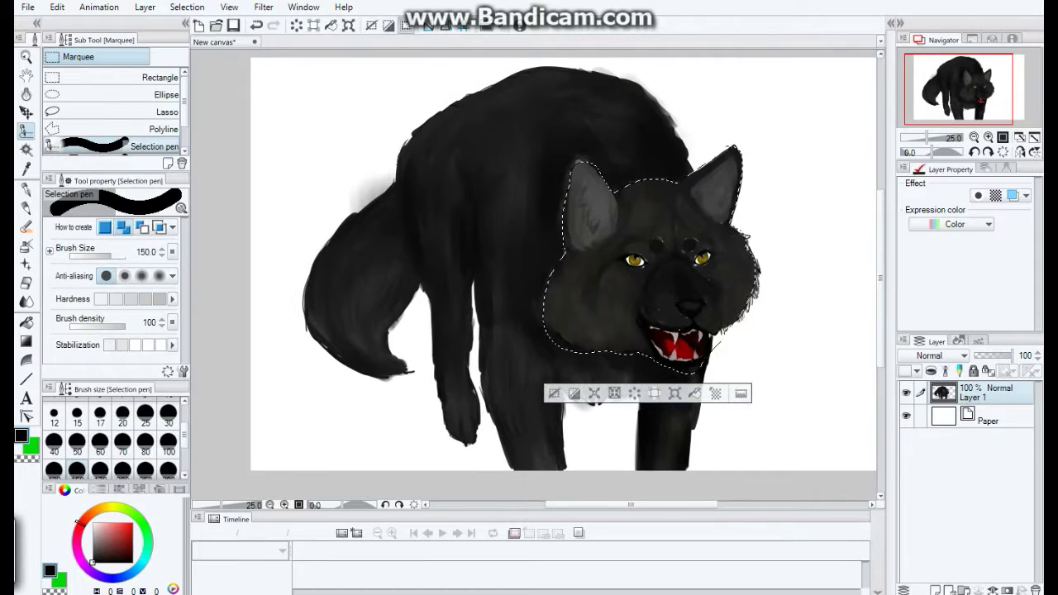
pyautogui.hotkey('ctrl', 'd')
# Step: Sign the drawing beside the far foreleg and draw a small heart next to the head with the black G-pen at size 30
pyautogui.press('p')
pyautogui.click(168, 412)
pyautogui.moveTo(642, 405)
pyautogui.mouseDown()
pyautogui.moveTo(743, 388)
pyautogui.moveTo(753, 438)
pyautogui.mouseUp()
pyautogui.moveTo(728, 223); pyautogui.dragTo(697, 214)
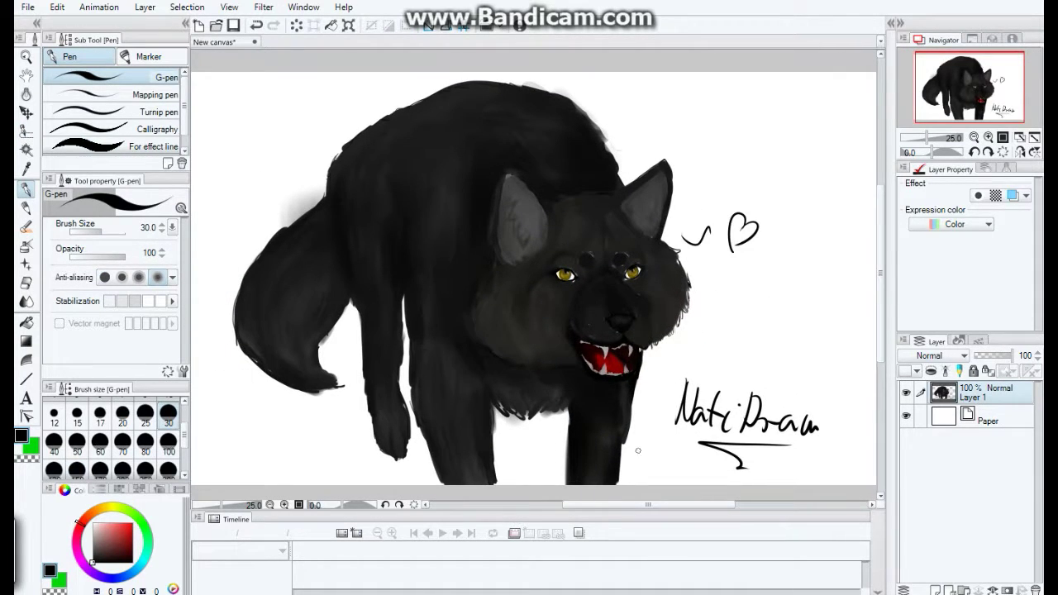